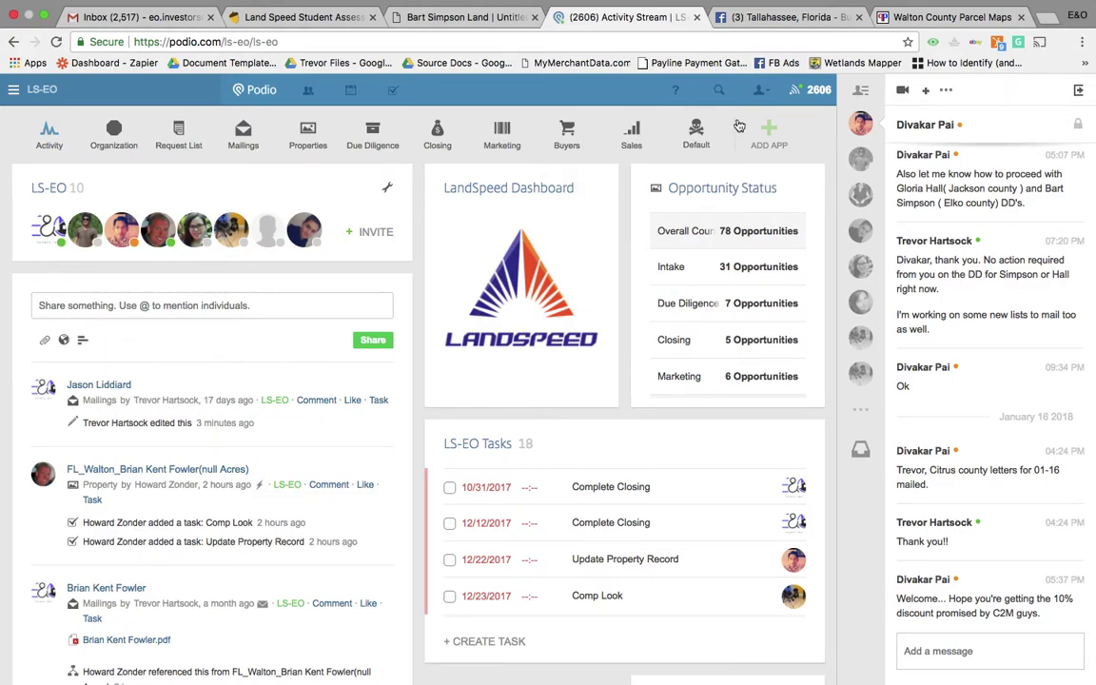
# Step: Search the workspace by the seller's first name and open the first matching mailing record
pyautogui.click(719, 89)
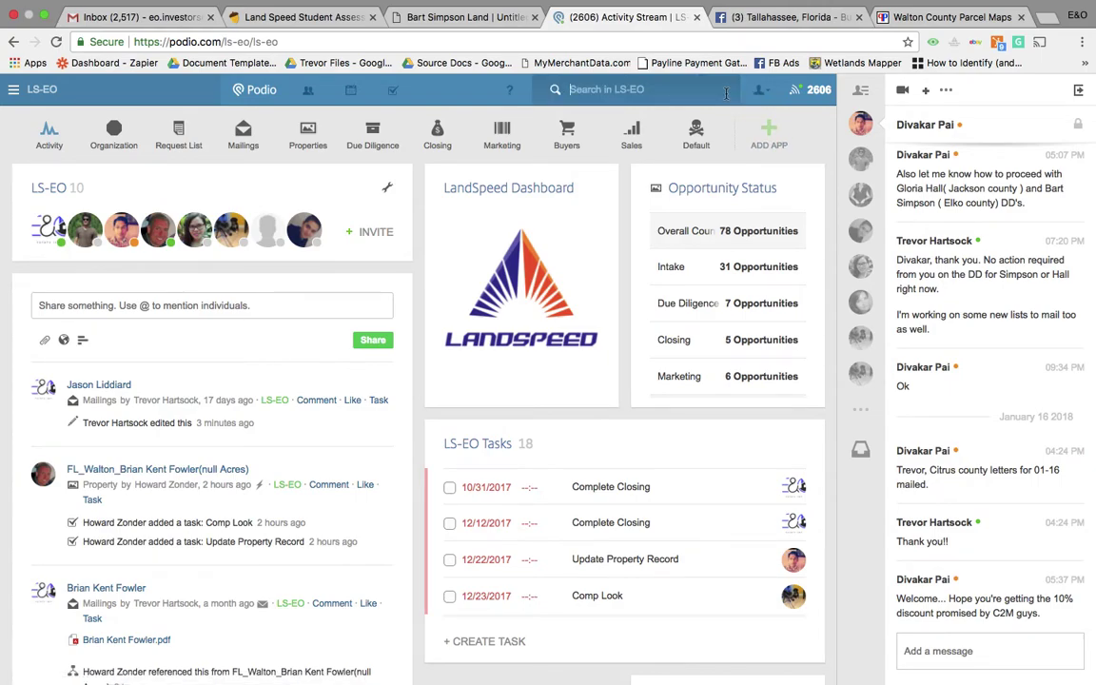
pyautogui.write('jason')
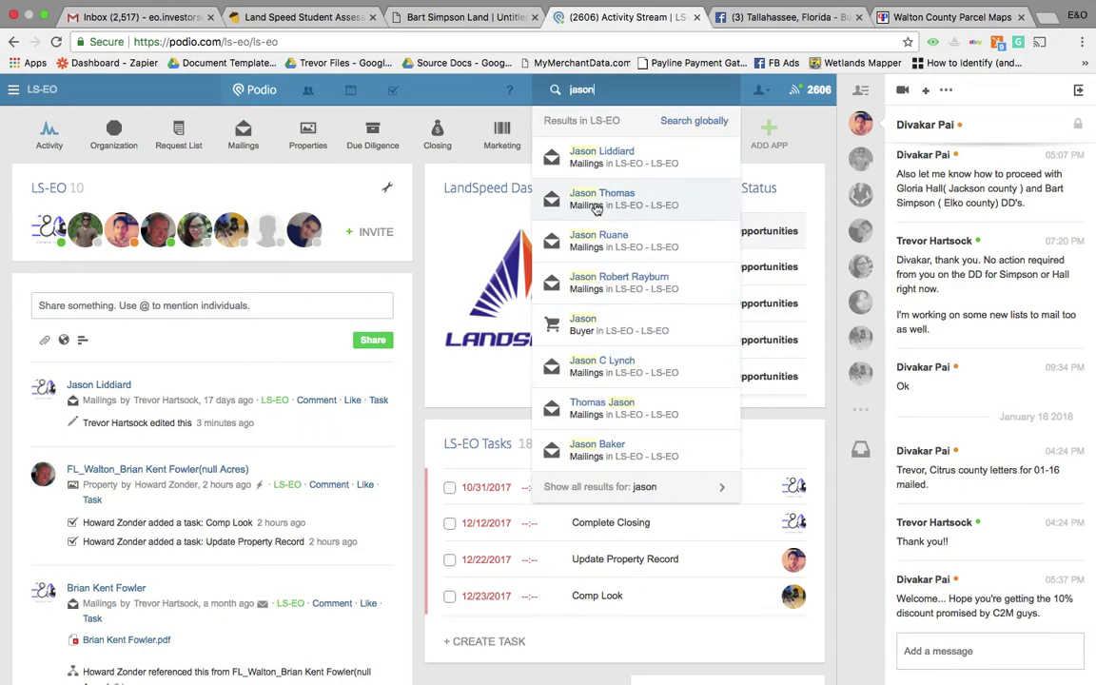
pyautogui.click(630, 157)
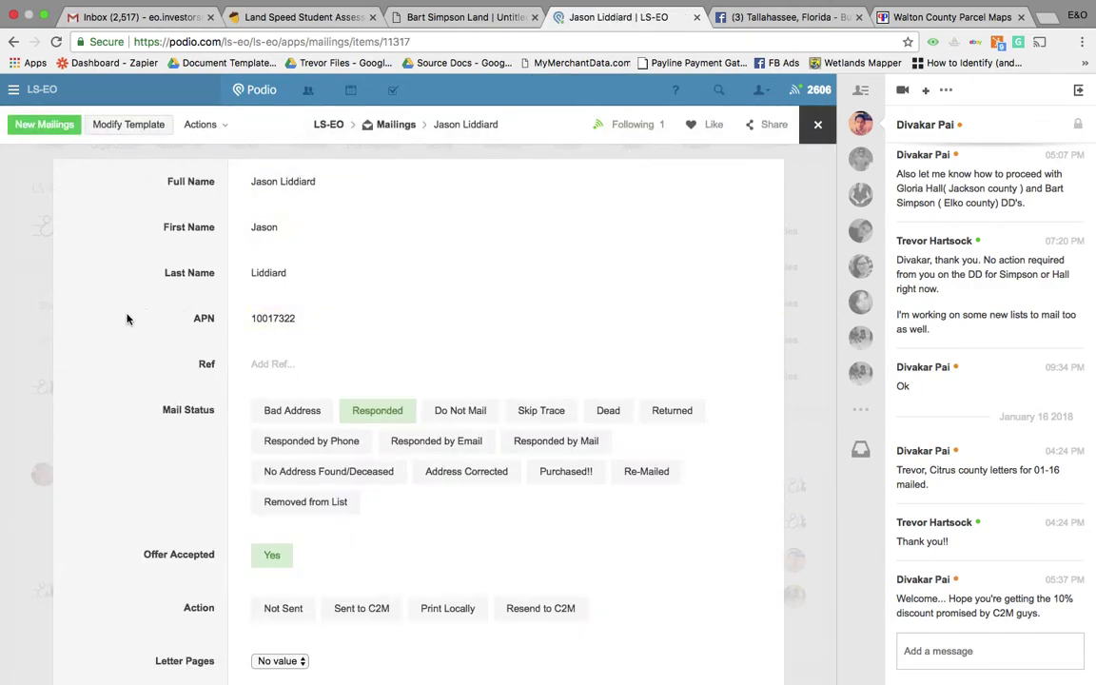
pyautogui.scroll(-1, 116, 335)
pyautogui.scroll(1, 116, 335)
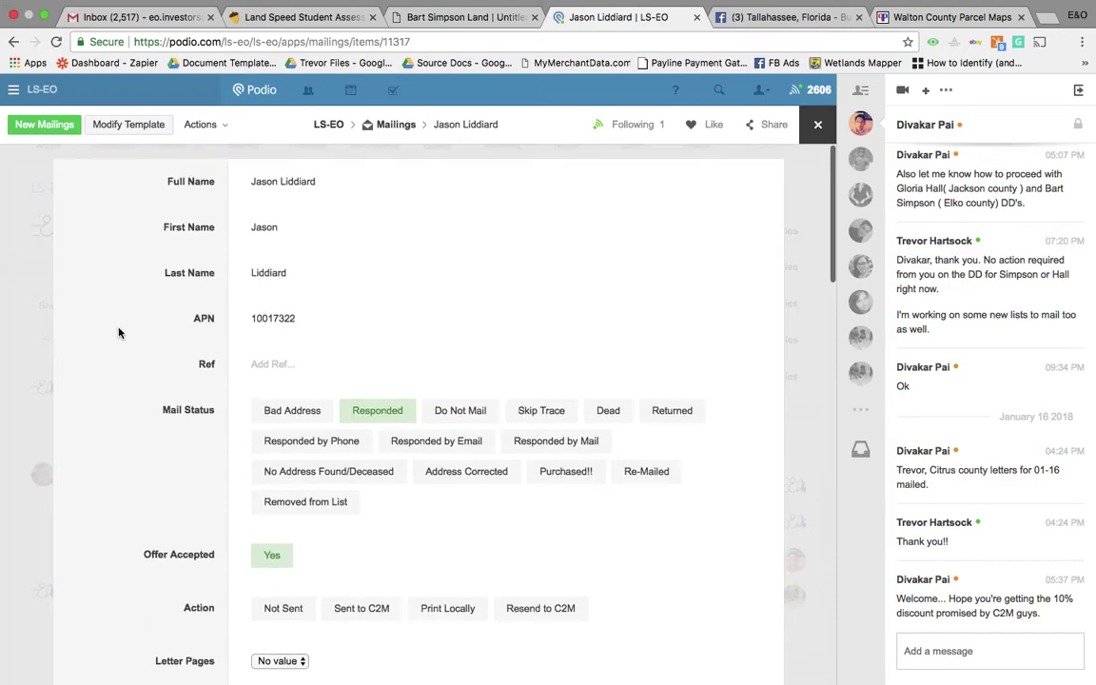
# Step: Mark the mailing record's Mail Status as both Responded and Responded by Phone
pyautogui.scroll(-1, 154, 410)
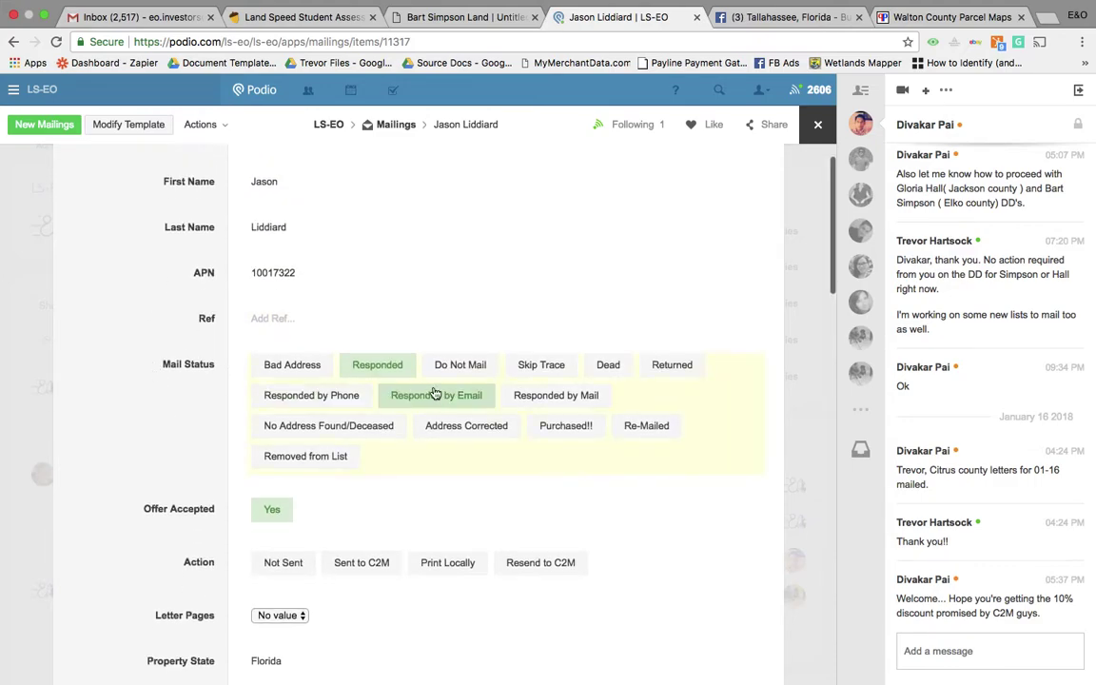
pyautogui.click(380, 366)
pyautogui.scroll(-3, 134, 492)
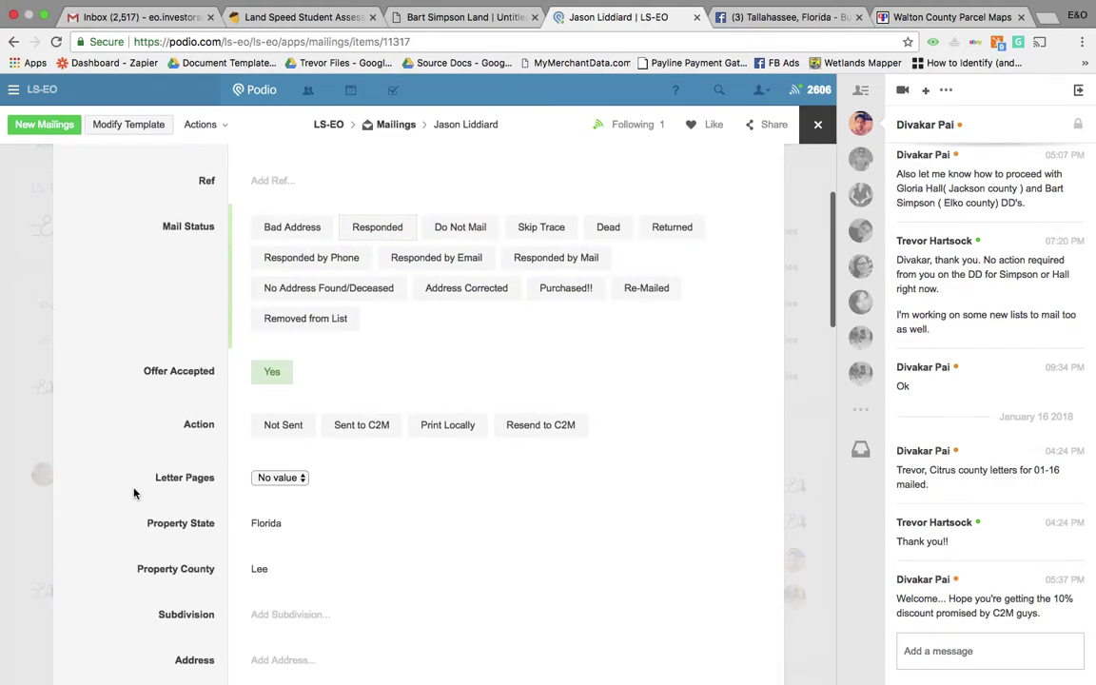
pyautogui.click(398, 291)
pyautogui.click(268, 295)
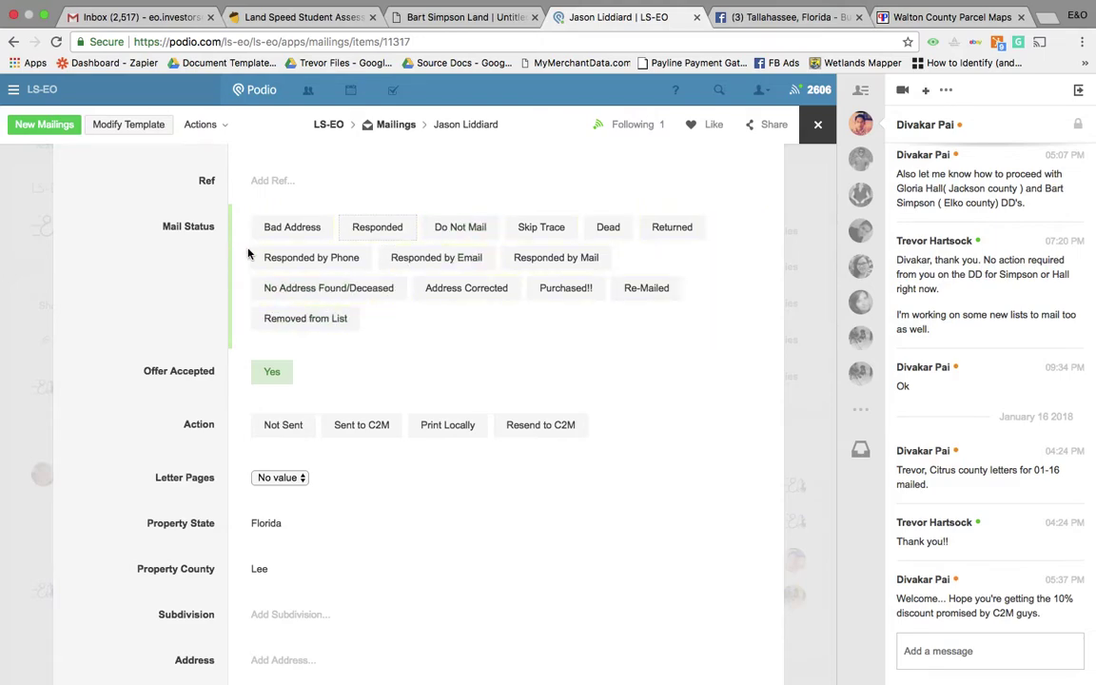
pyautogui.click(367, 228)
pyautogui.click(371, 232)
pyautogui.click(377, 229)
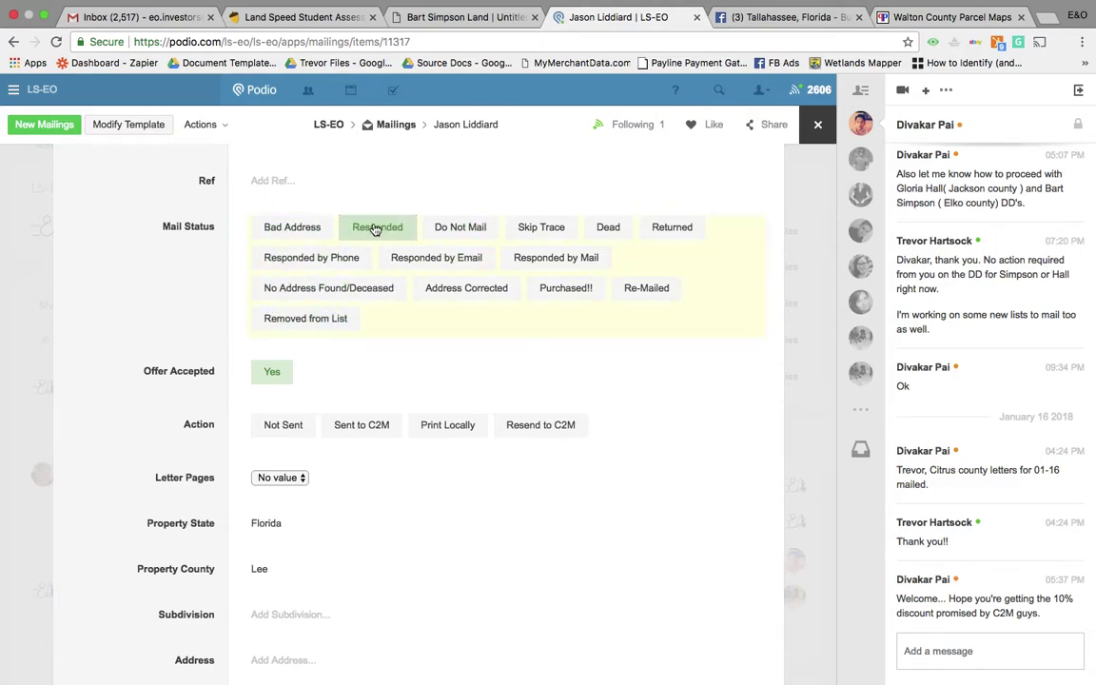
pyautogui.click(286, 257)
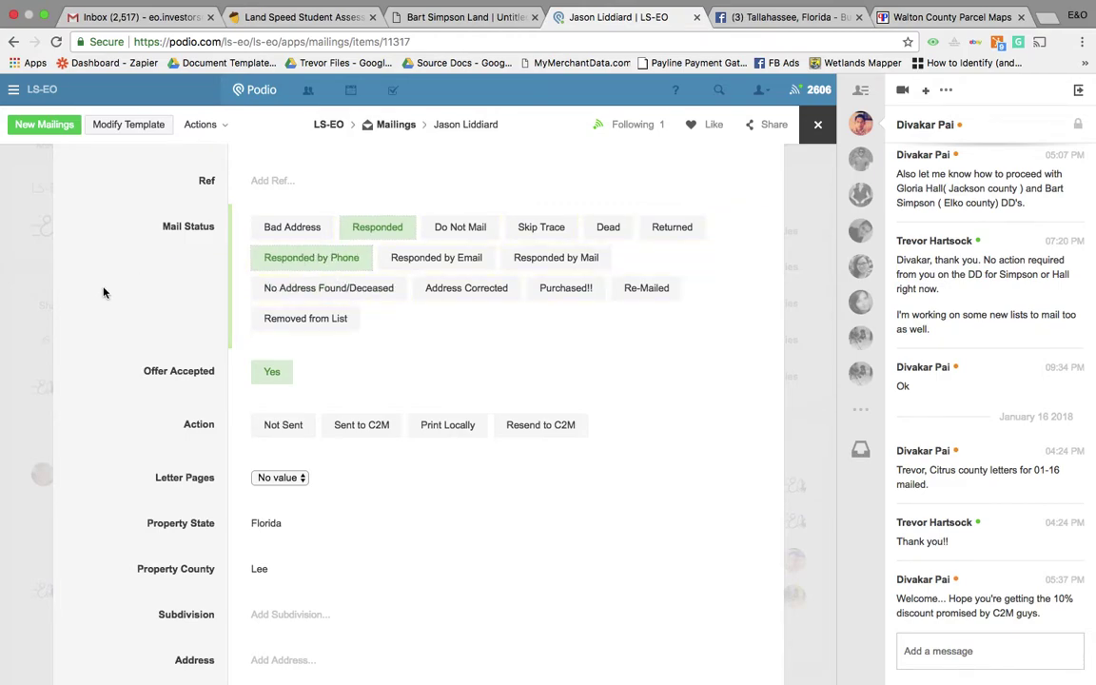
# Step: Set the mailing record's Offer amount to $500
pyautogui.scroll(-1, 103, 291)
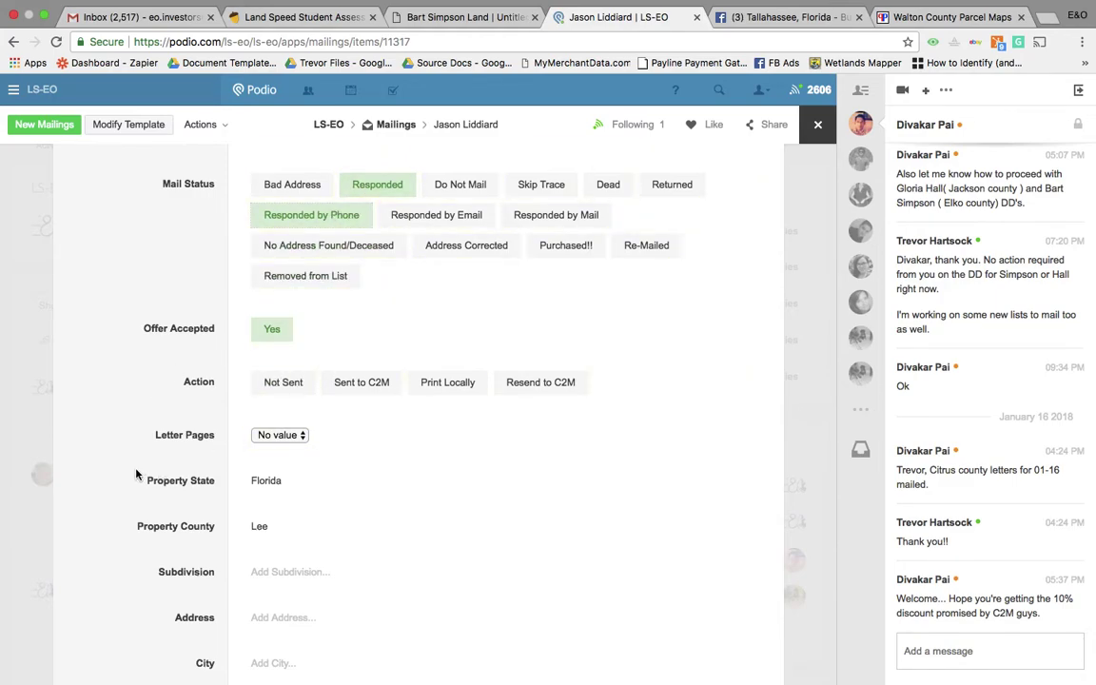
pyautogui.scroll(-2, 136, 473)
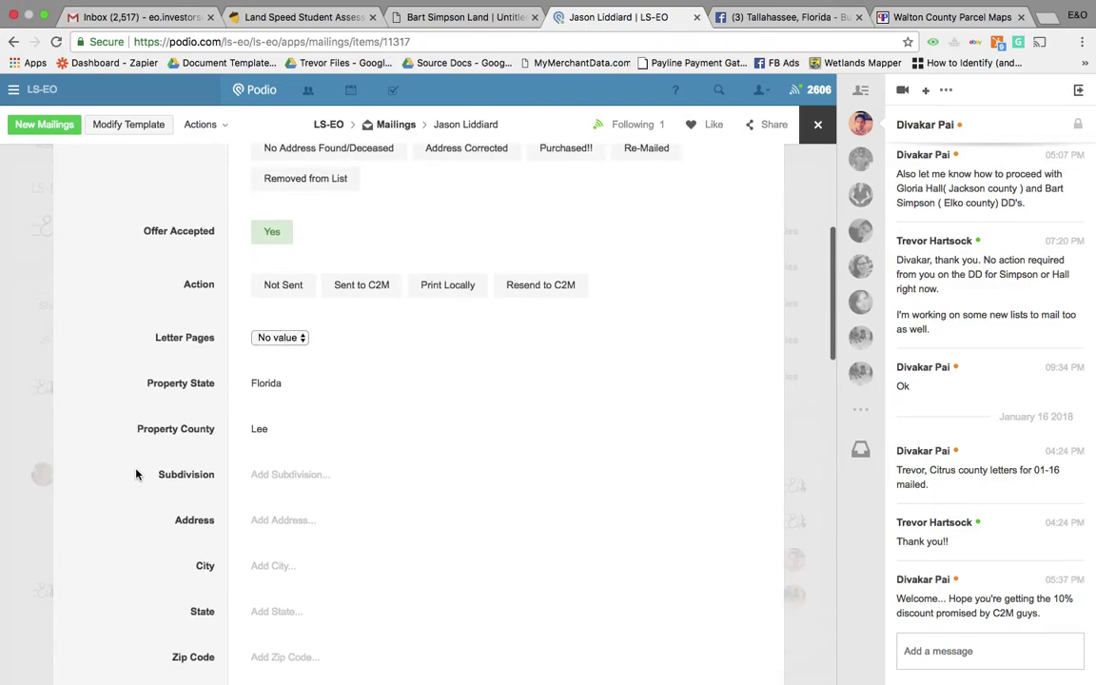
pyautogui.scroll(-1, 136, 474)
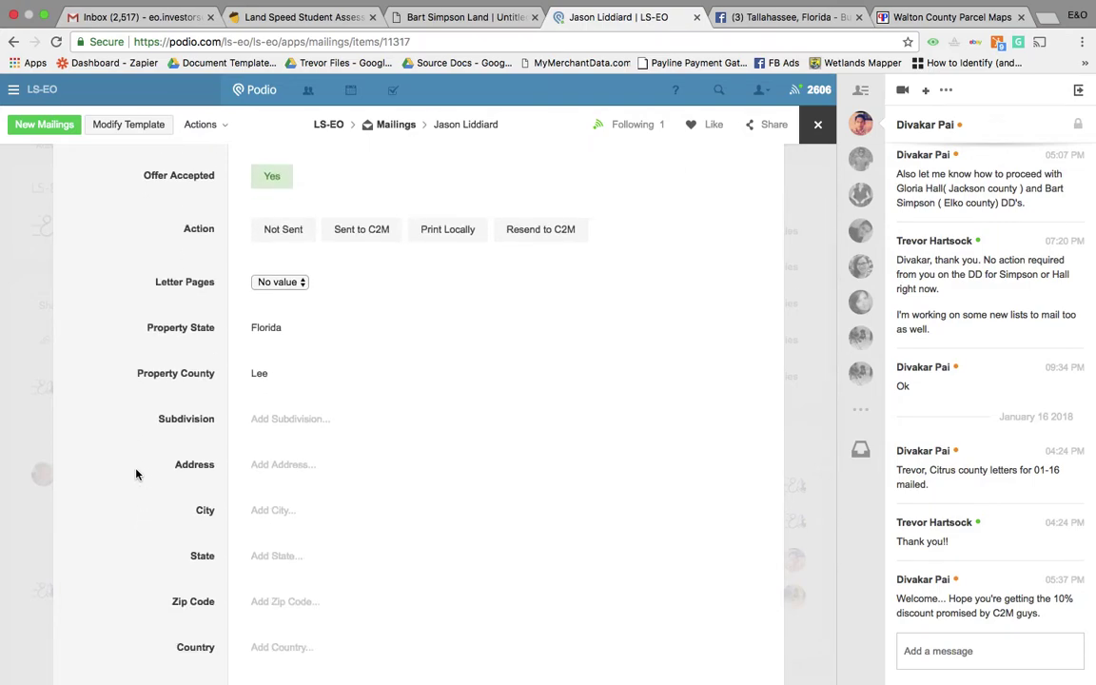
pyautogui.scroll(-1, 137, 474)
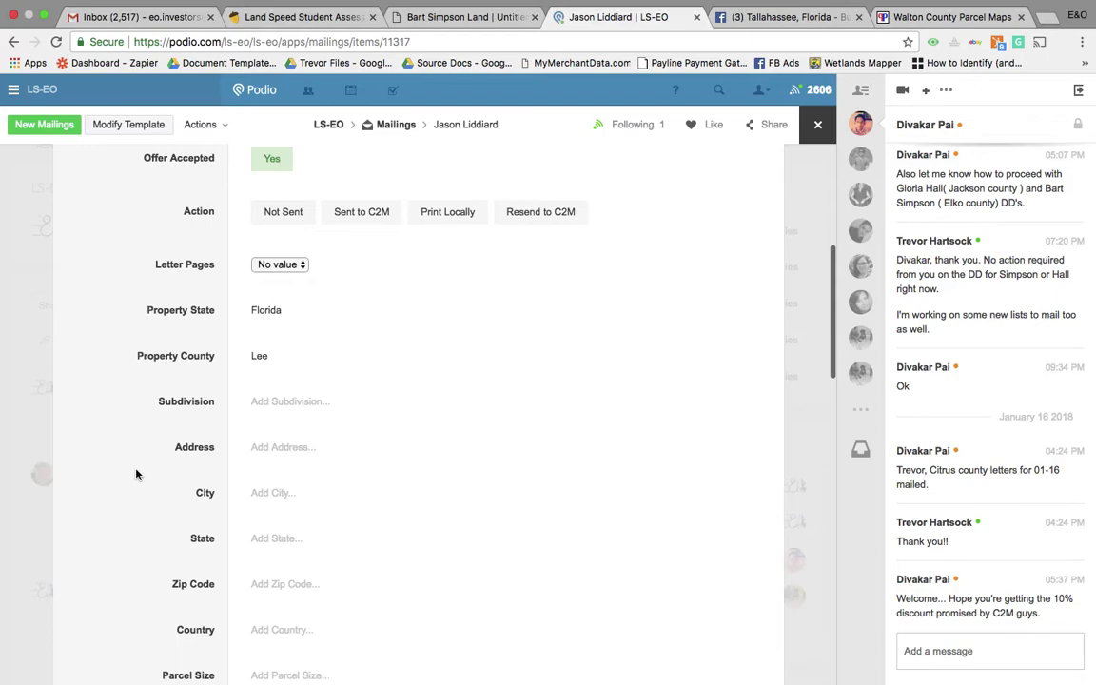
pyautogui.scroll(1, 136, 474)
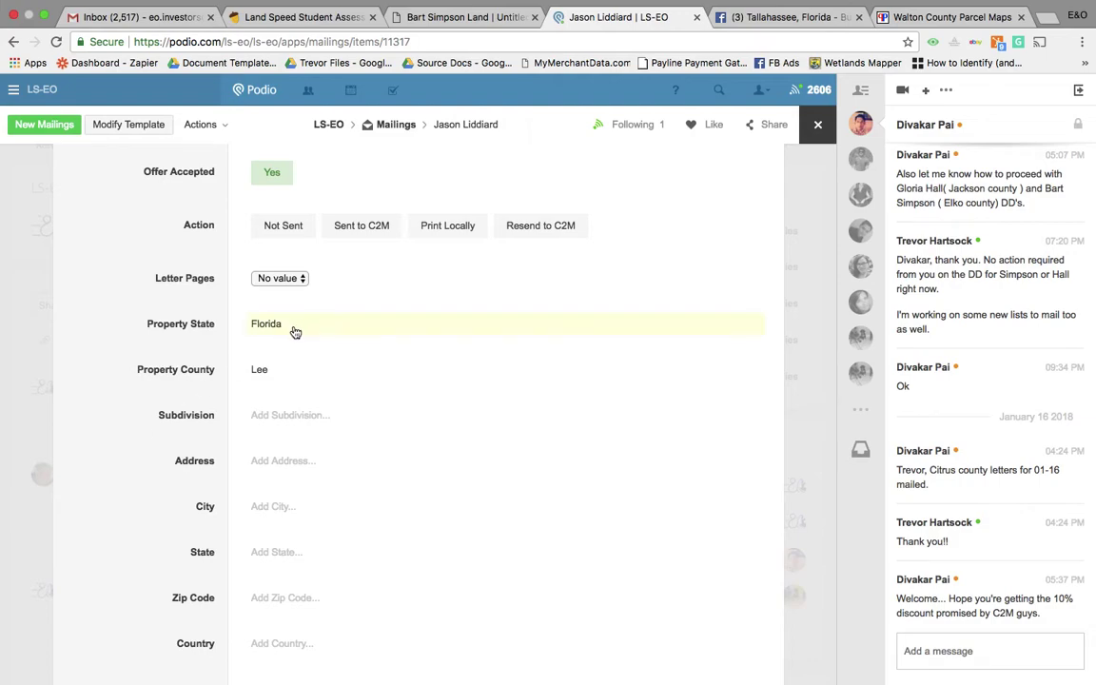
pyautogui.scroll(-5, 133, 399)
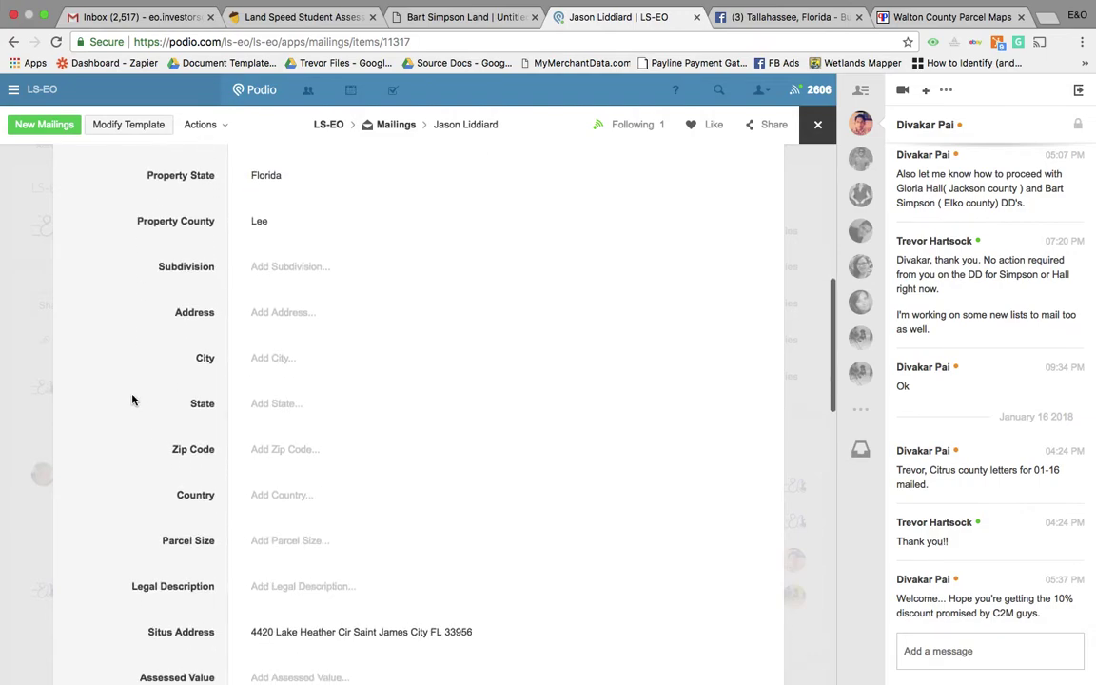
pyautogui.scroll(-3, 133, 399)
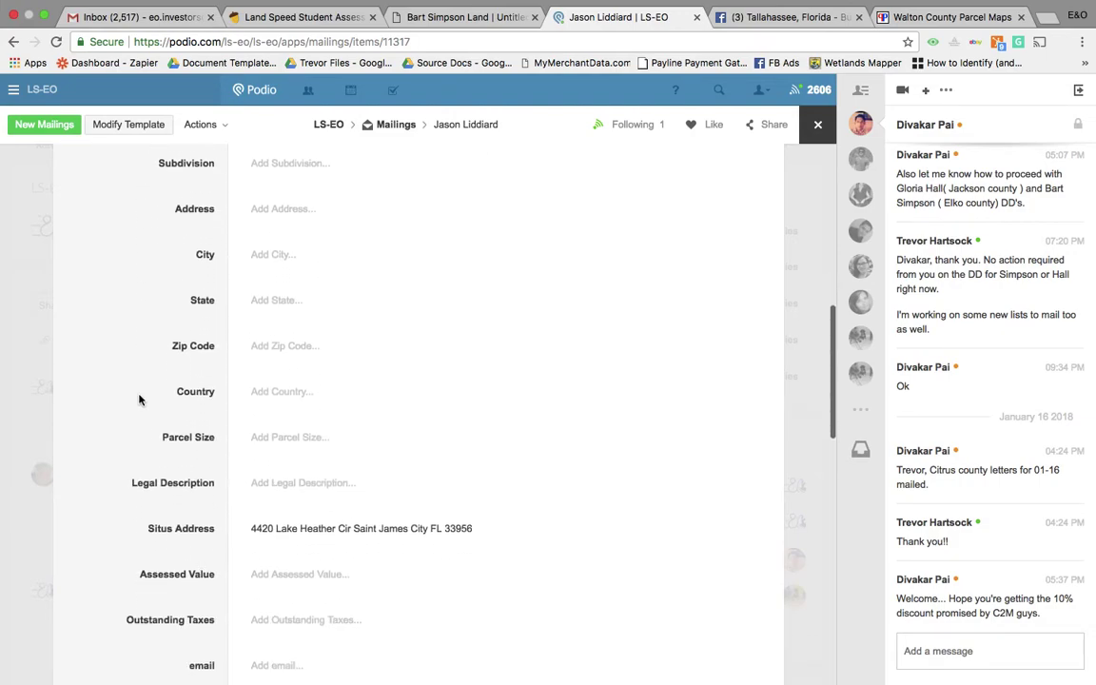
pyautogui.scroll(-6, 143, 444)
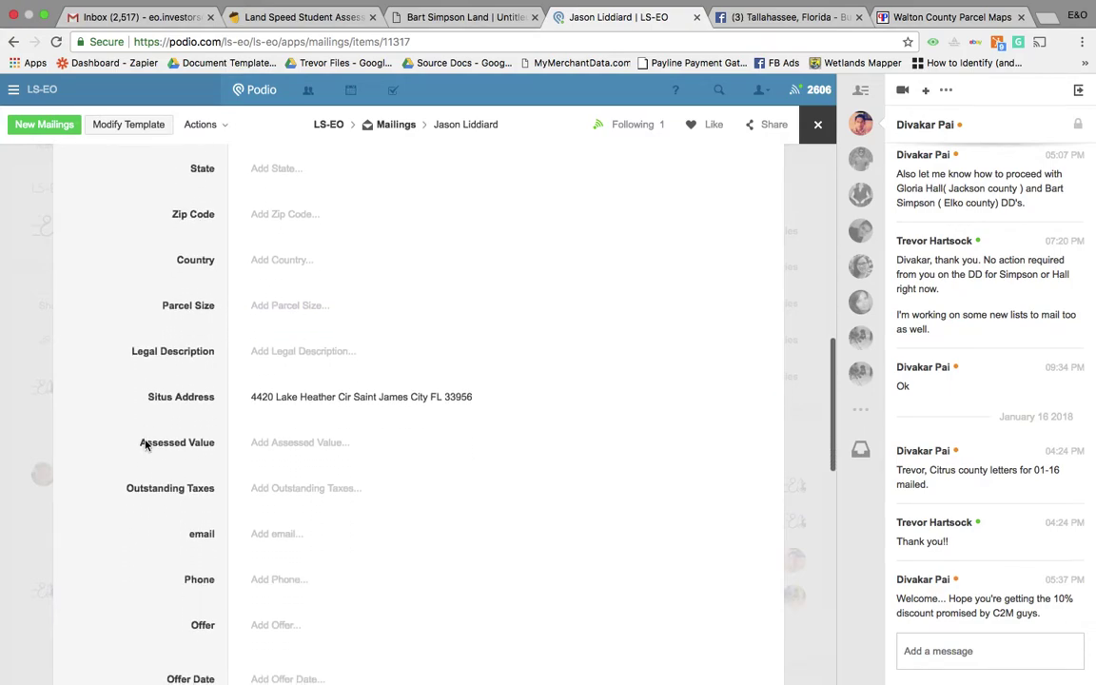
pyautogui.scroll(-1, 123, 555)
pyautogui.scroll(-1, 122, 556)
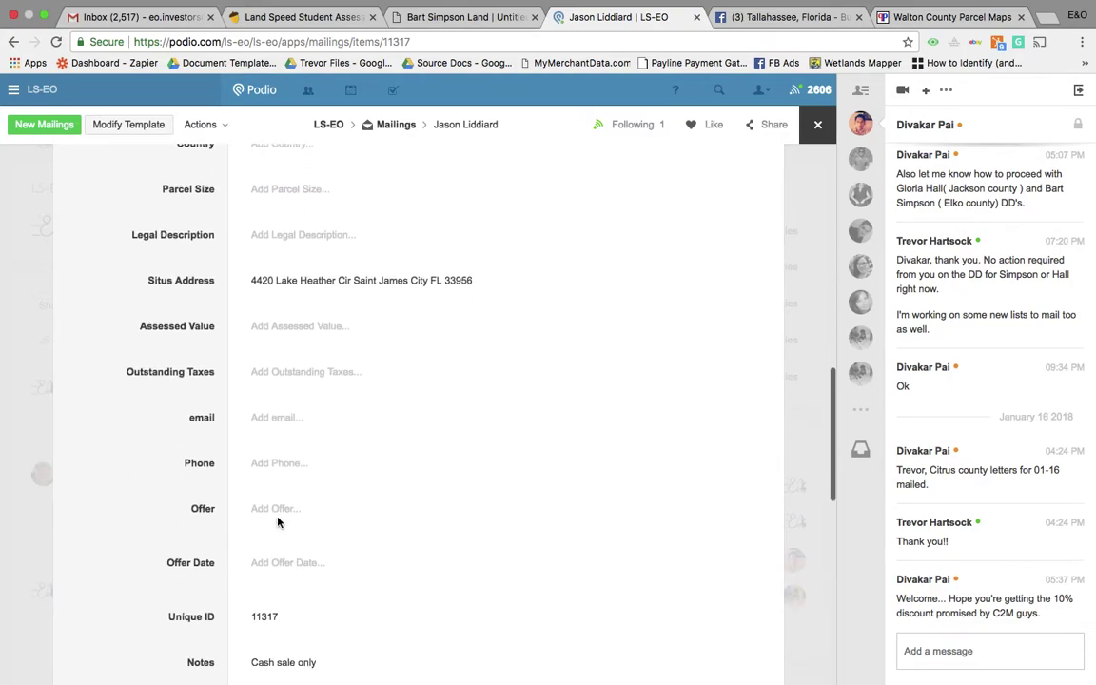
pyautogui.click(284, 511)
pyautogui.write('500')
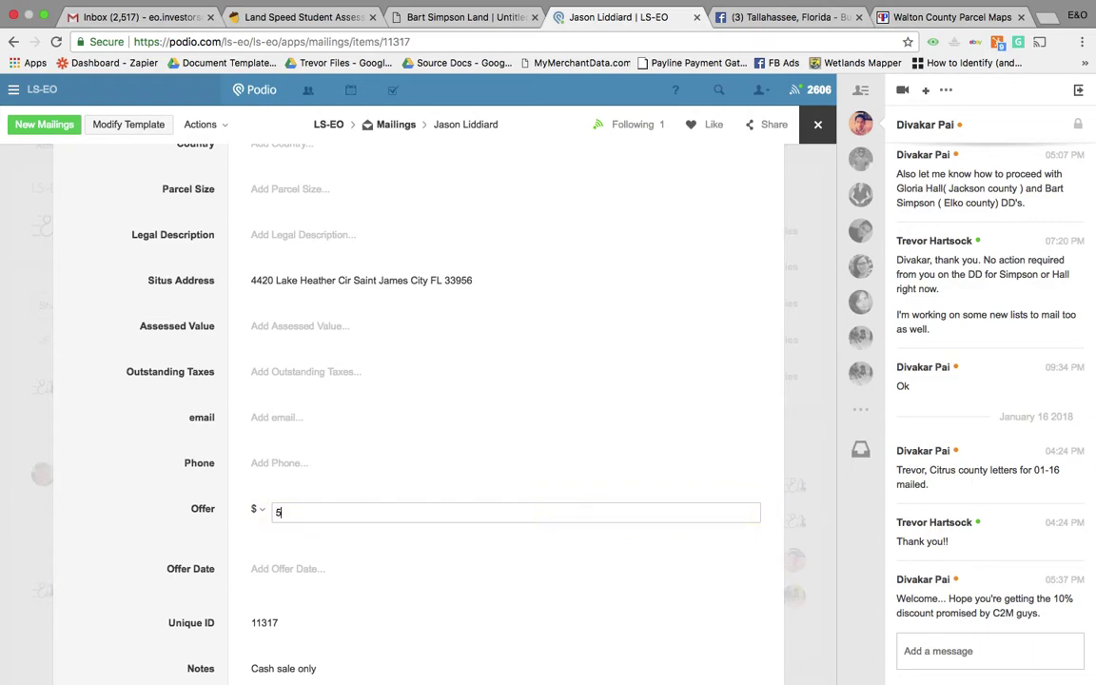
pyautogui.click(104, 548)
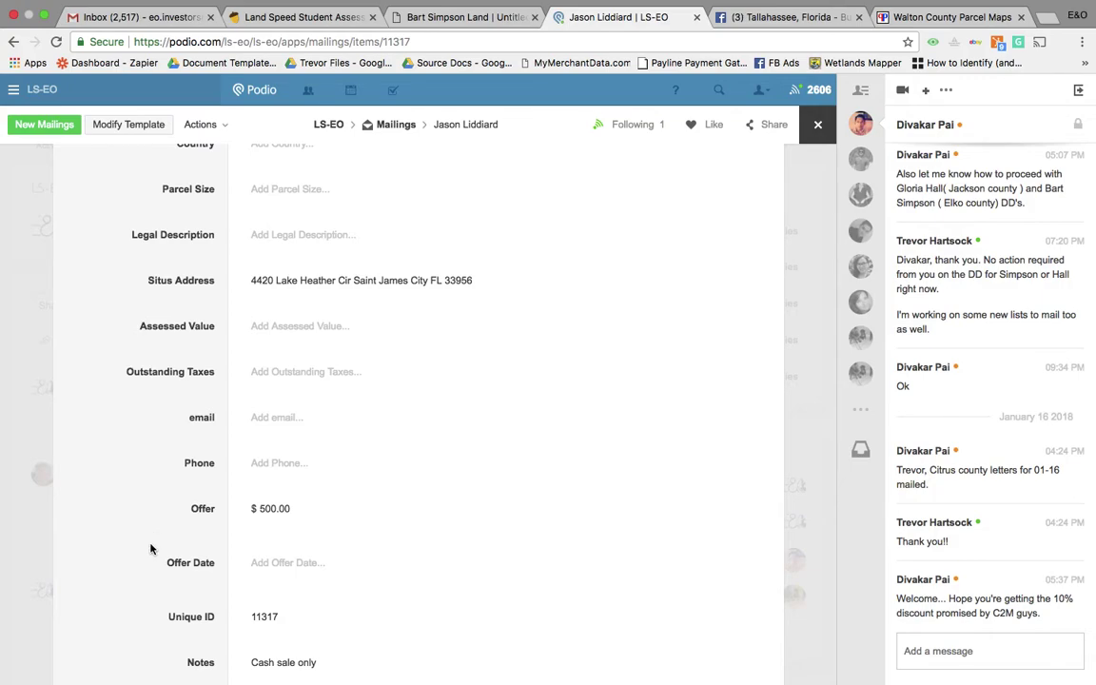
# Step: Open the mailing record's Notes field for editing
pyautogui.scroll(-1, 150, 549)
pyautogui.scroll(-1, 103, 531)
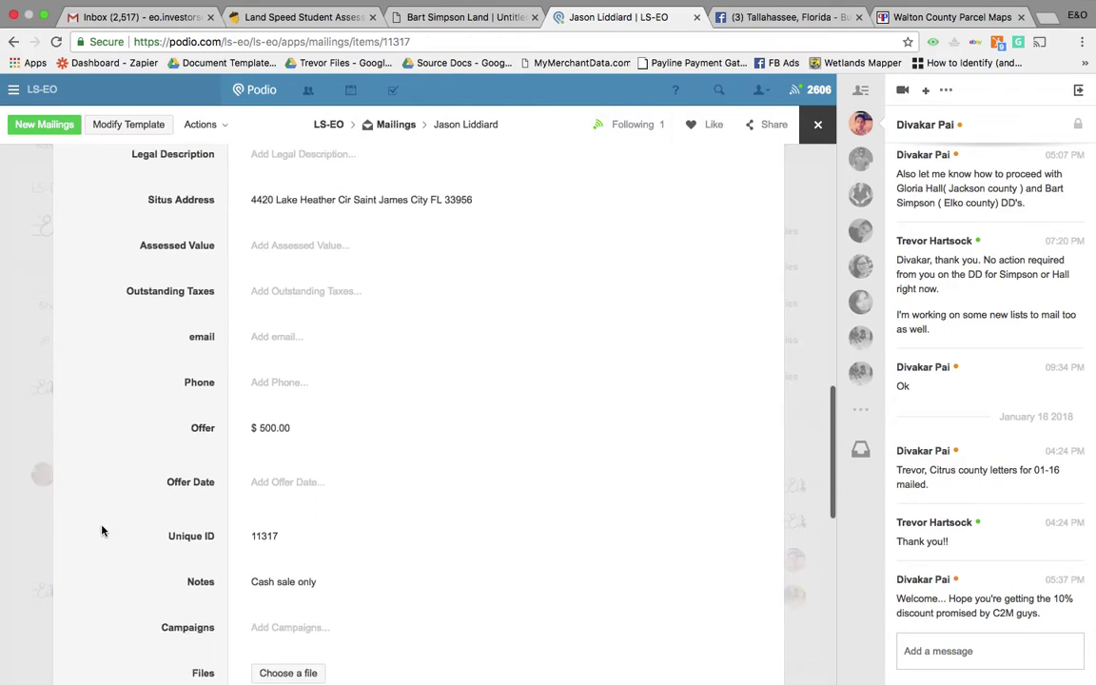
pyautogui.scroll(-2, 103, 531)
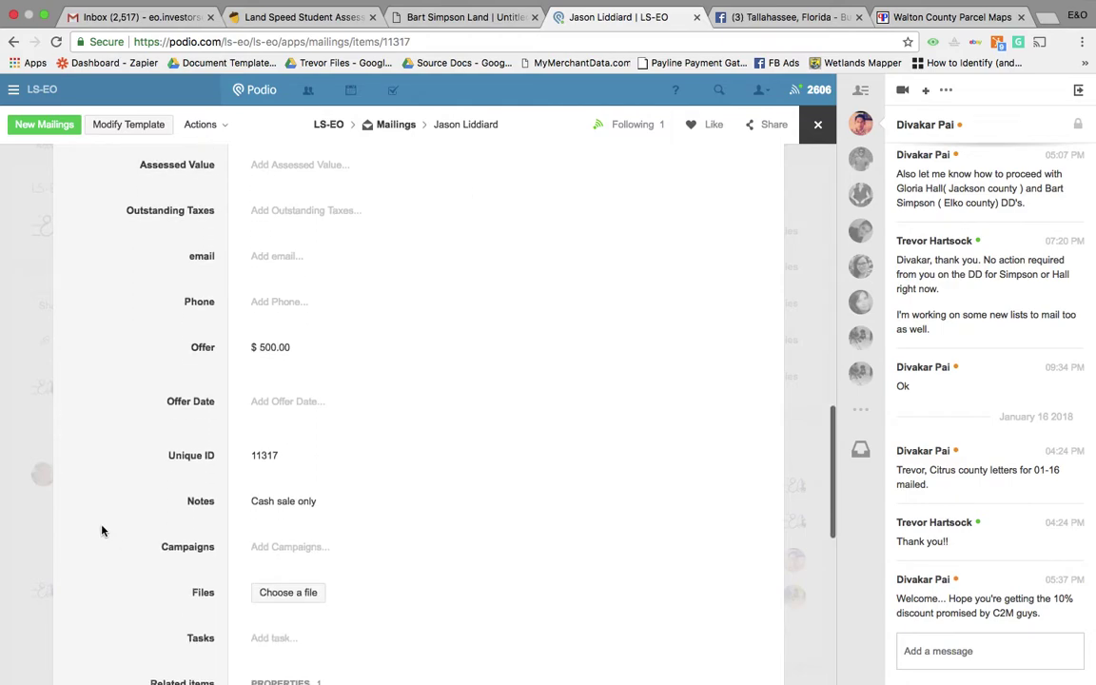
pyautogui.click(336, 512)
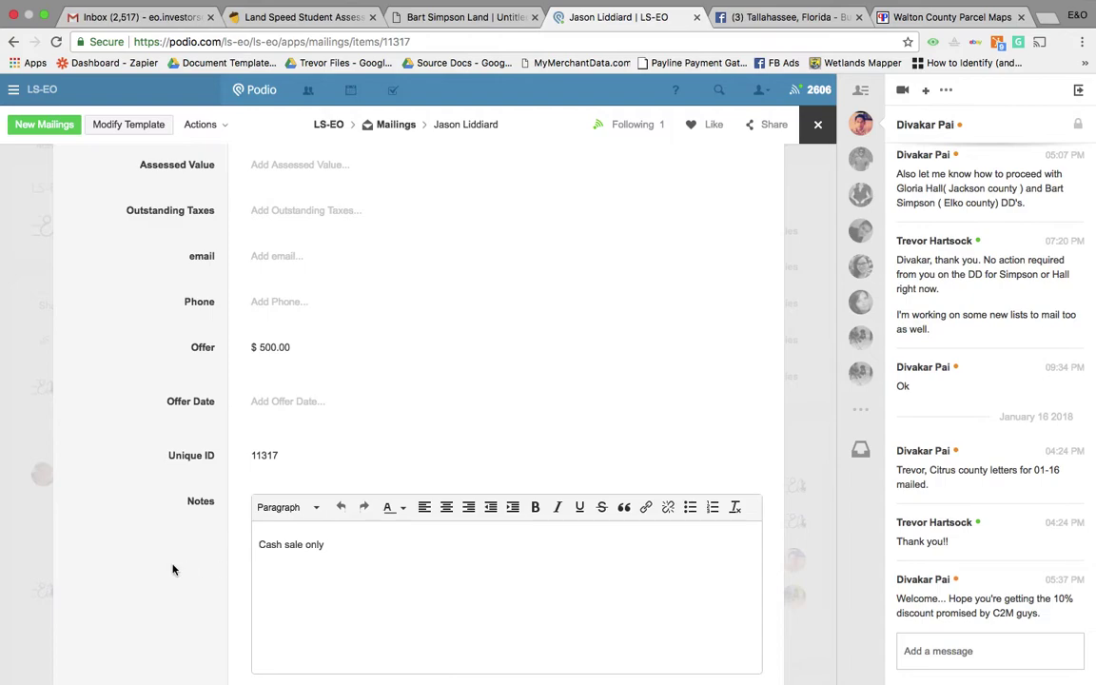
pyautogui.scroll(-3, 172, 569)
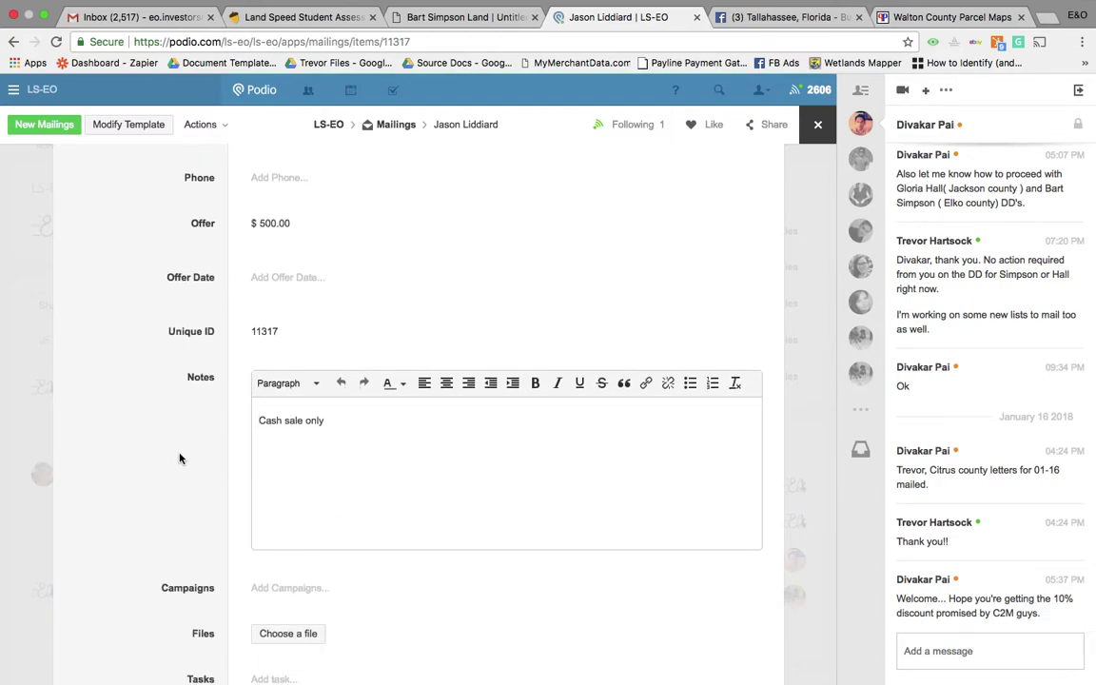
# Step: Look at the options for attaching a file from the computer to the record, and leave without attaching anything
pyautogui.scroll(-5, 169, 452)
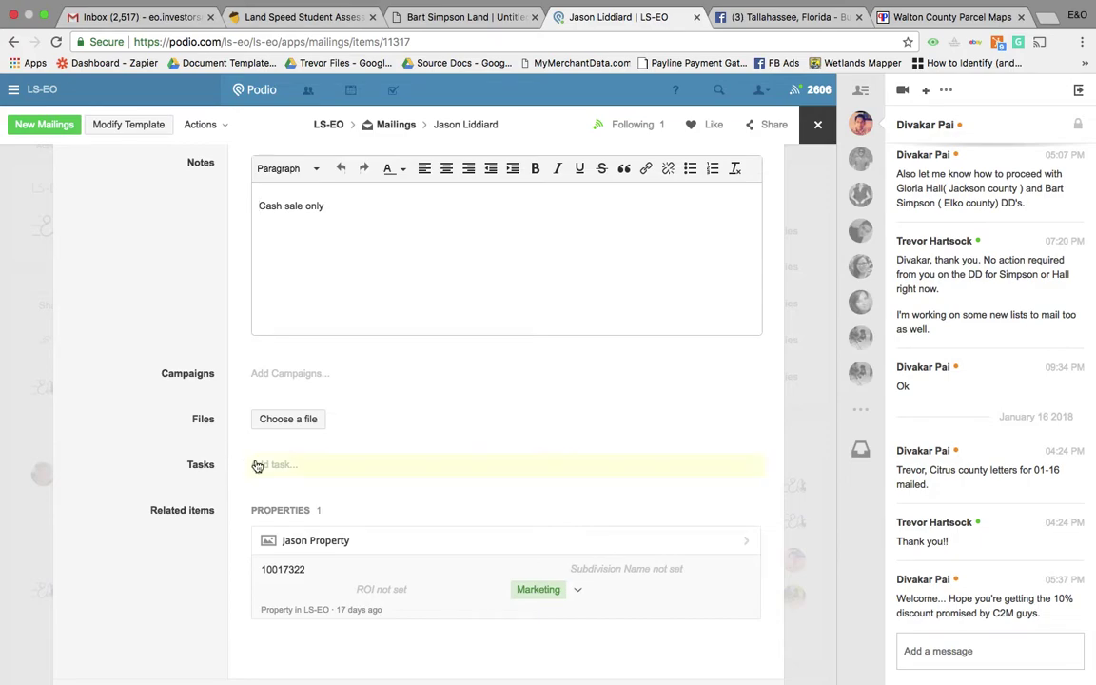
pyautogui.click(272, 427)
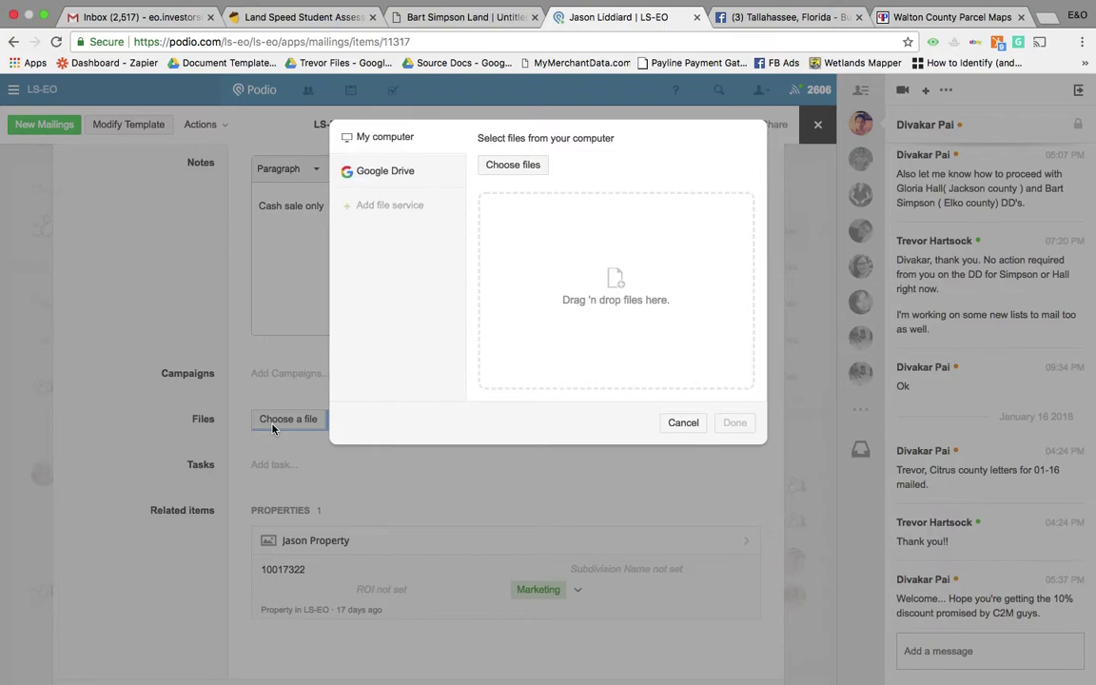
pyautogui.click(521, 165)
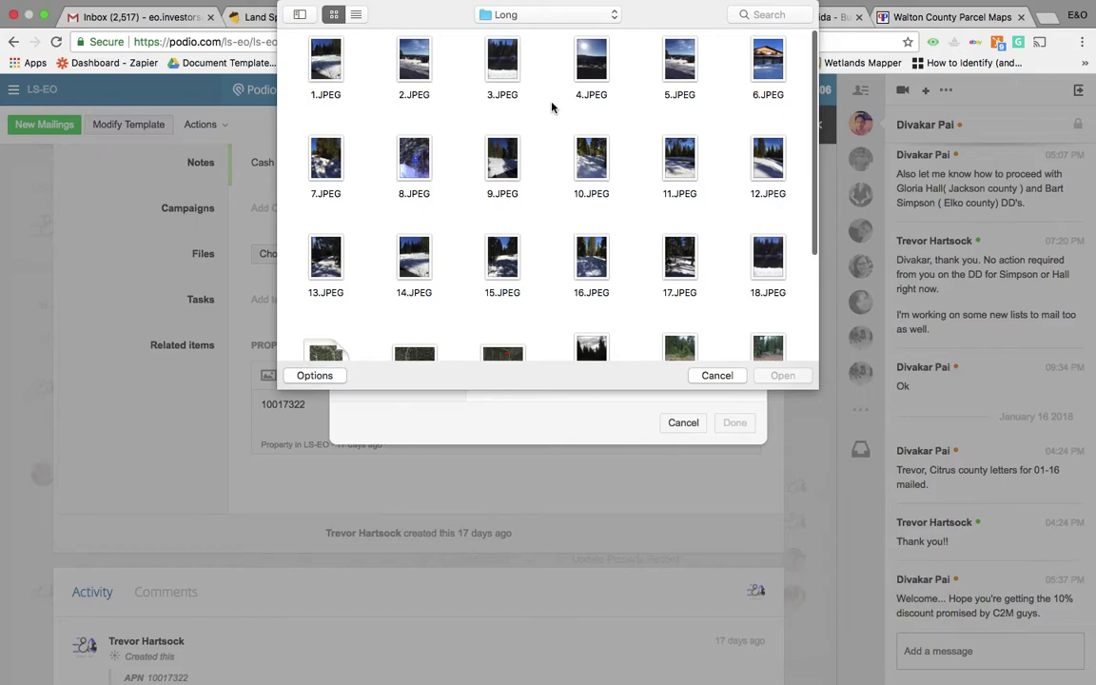
pyautogui.click(716, 376)
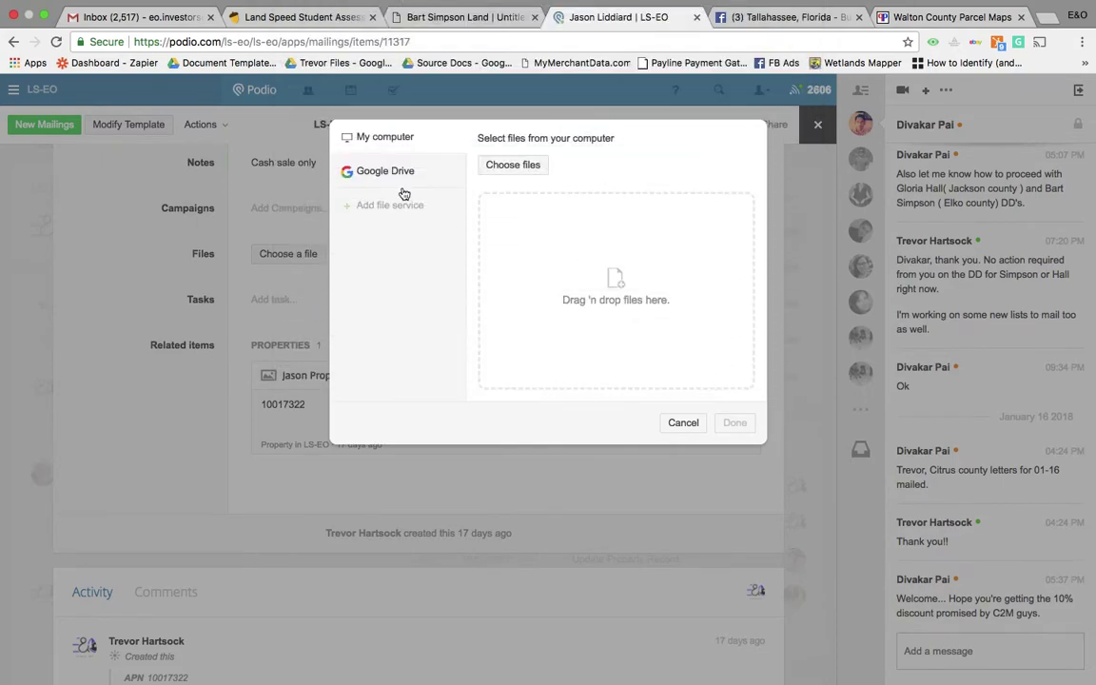
pyautogui.click(679, 422)
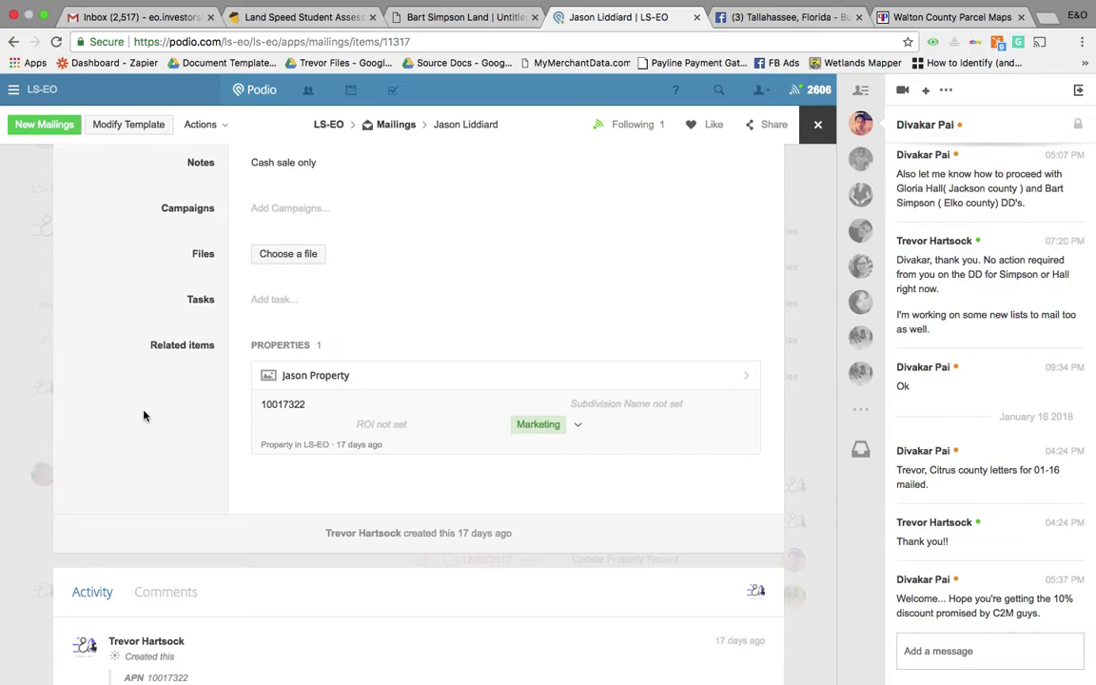
# Step: Try adding filler text after "Cash sale only" in the record's notes, and delete the added text again
pyautogui.scroll(5, 138, 431)
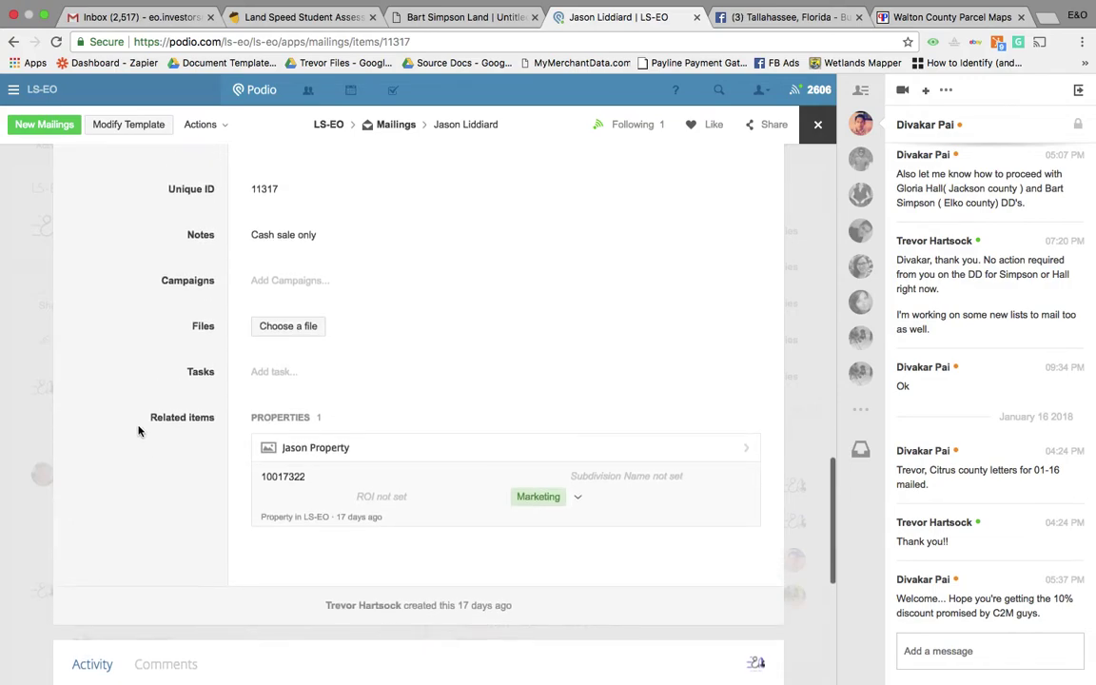
pyautogui.scroll(-1, 138, 431)
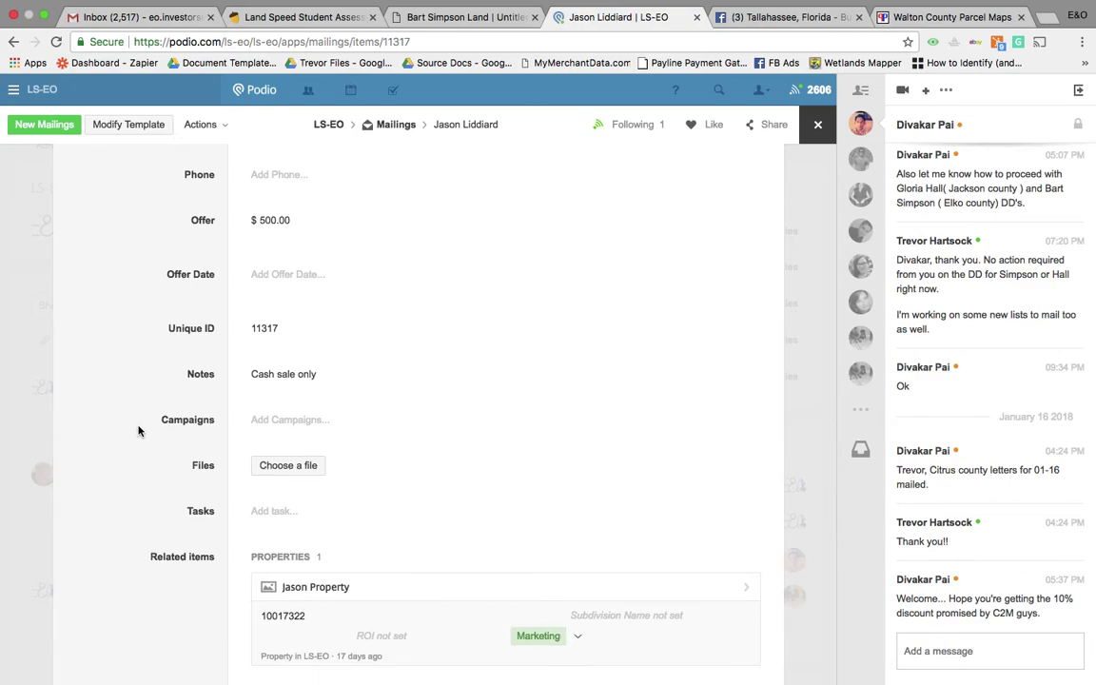
pyautogui.click(352, 383)
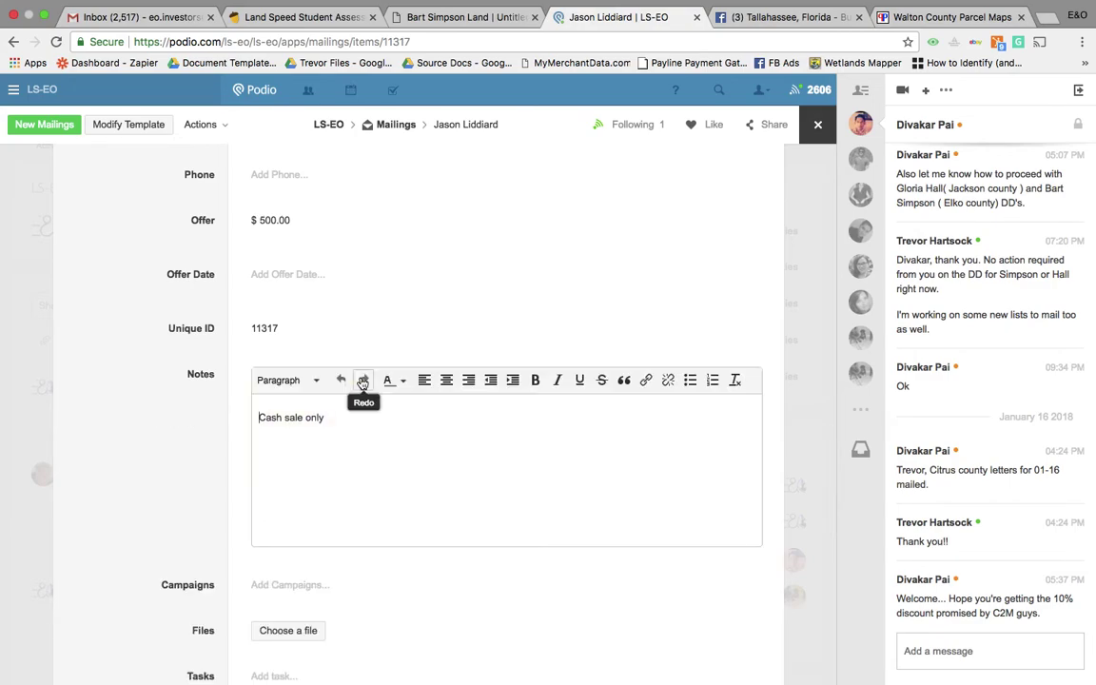
pyautogui.click(329, 421)
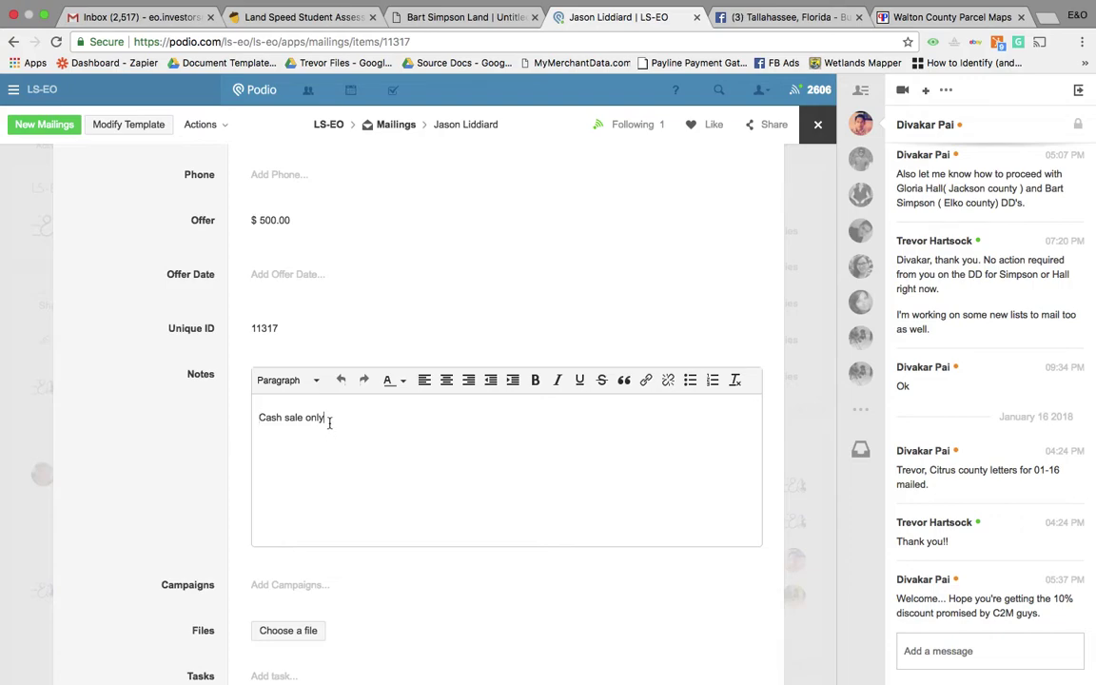
pyautogui.write('laklkasdflkasdjflkasdjfasdfsdf')
pyautogui.press('BackSpace')
pyautogui.press('BackSpace')
pyautogui.press('BackSpace')
pyautogui.press('BackSpace')
pyautogui.press('BackSpace')
pyautogui.press('BackSpace')
pyautogui.press('BackSpace')
pyautogui.press('BackSpace')
pyautogui.press('BackSpace')
pyautogui.press('BackSpace')
pyautogui.press('BackSpace')
pyautogui.press('BackSpace')
pyautogui.press('BackSpace')
pyautogui.press('BackSpace')
pyautogui.press('BackSpace')
pyautogui.press('BackSpace')
pyautogui.press('BackSpace')
pyautogui.press('BackSpace')
pyautogui.press('BackSpace')
pyautogui.press('BackSpace')
pyautogui.press('BackSpace')
pyautogui.press('BackSpace')
pyautogui.press('BackSpace')
pyautogui.press('BackSpace')
pyautogui.press('BackSpace')
pyautogui.press('BackSpace')
pyautogui.press('BackSpace')
pyautogui.press('BackSpace')
pyautogui.scroll(15, 138, 426)
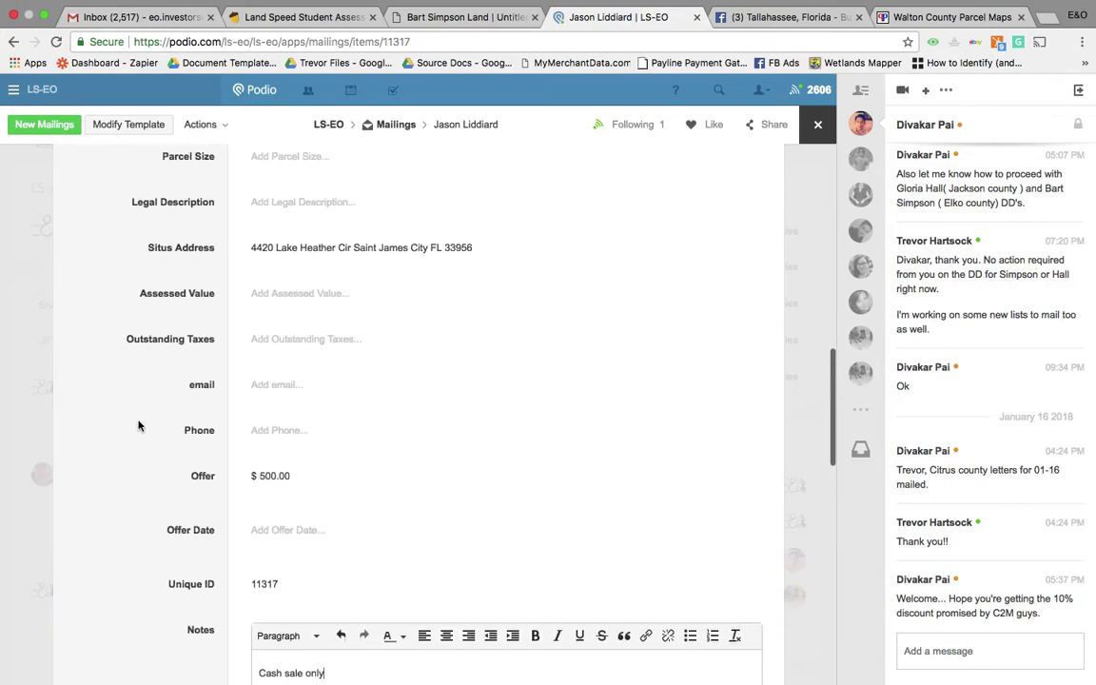
pyautogui.scroll(5, 138, 427)
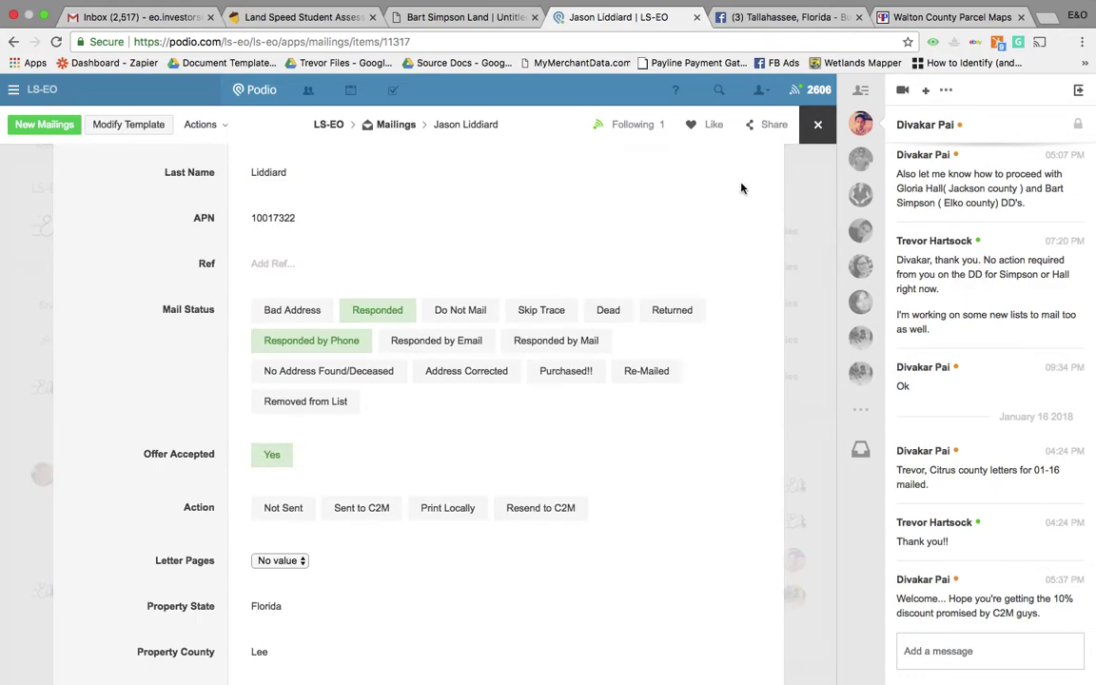
# Step: Extend the mailing record's notes to read "Cash sale only. Counter offer at 750."
pyautogui.moveTo(866, 138)
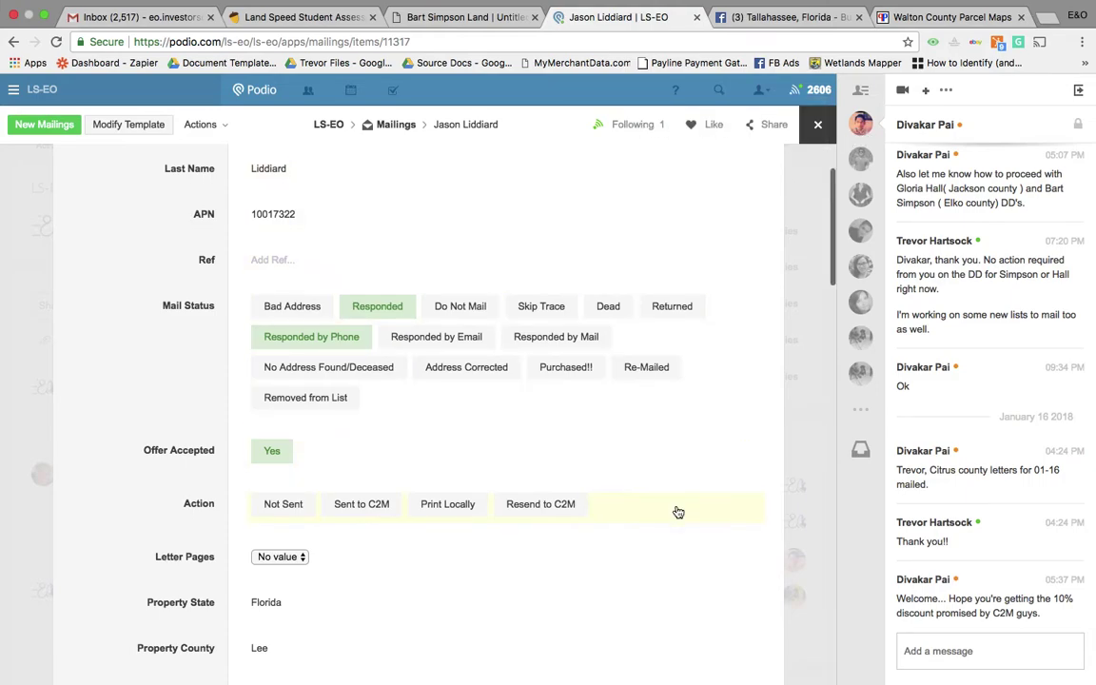
pyautogui.scroll(-2, 676, 511)
pyautogui.scroll(-10, 676, 511)
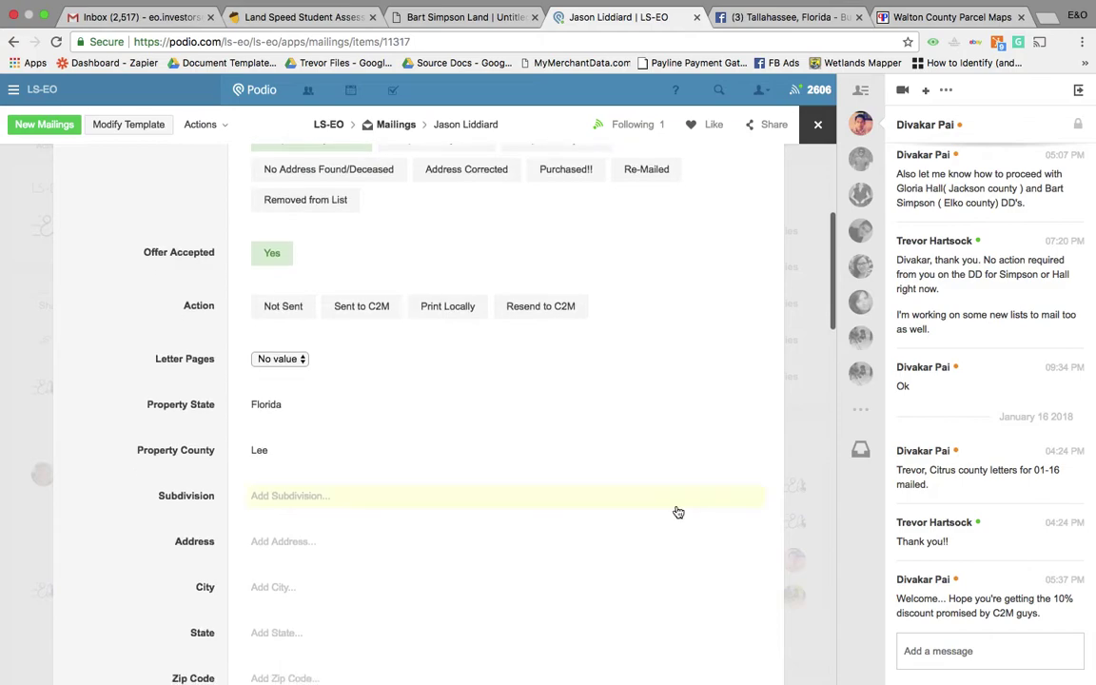
pyautogui.scroll(-8, 676, 511)
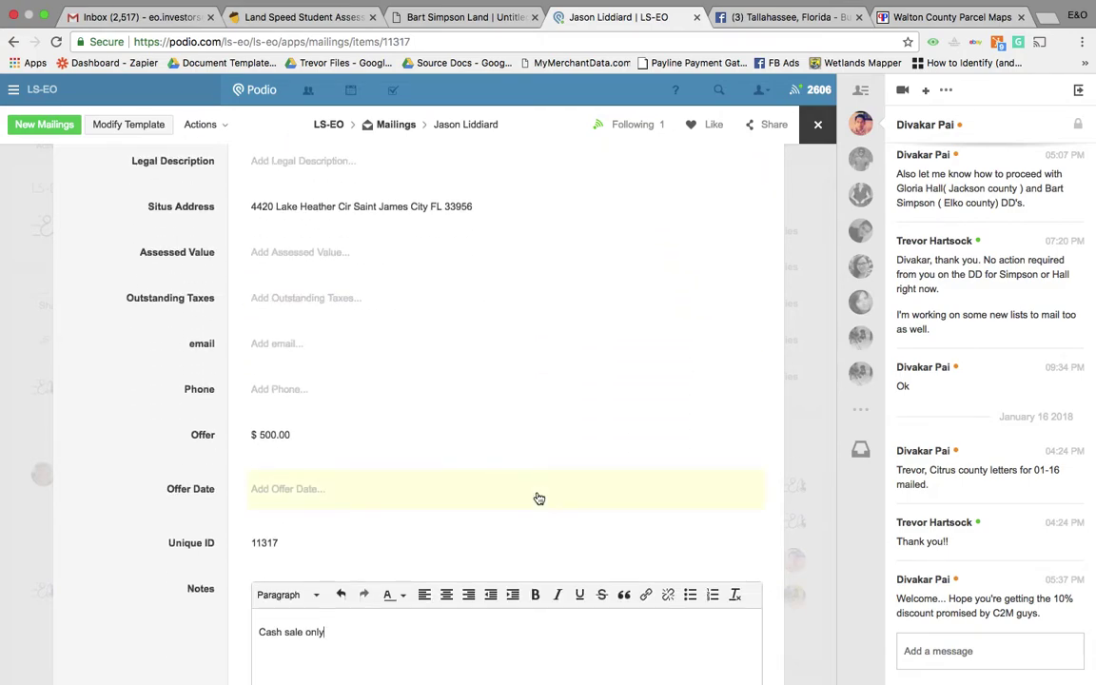
pyautogui.scroll(-2, 539, 499)
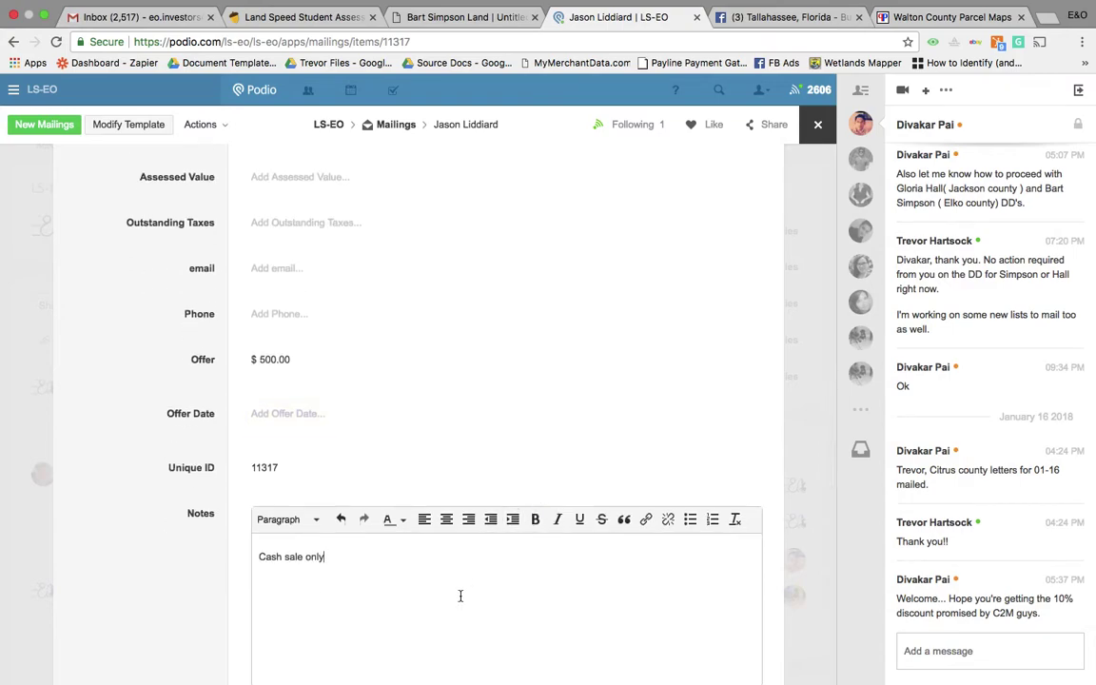
pyautogui.write('.  Coutn')
pyautogui.write('er')
pyautogui.press('BackSpace')
pyautogui.press('BackSpace')
pyautogui.press('BackSpace')
pyautogui.write('ter offer at 750.')
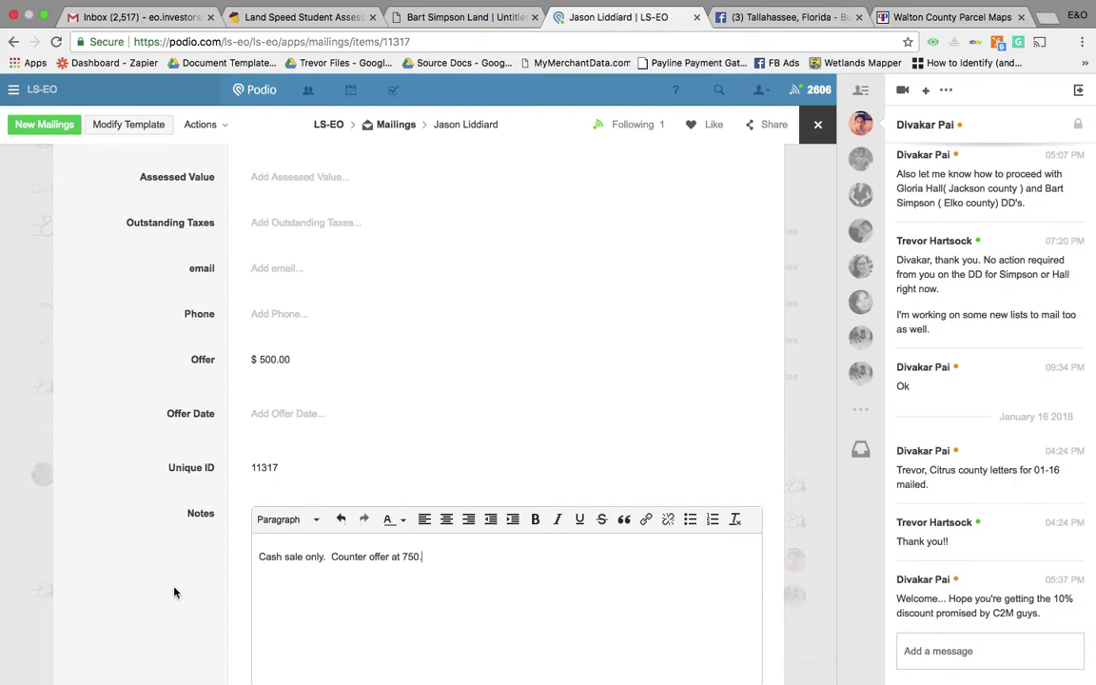
# Step: Start a new task on the mailing record, titled "Please review counter offer"
pyautogui.scroll(-10, 176, 587)
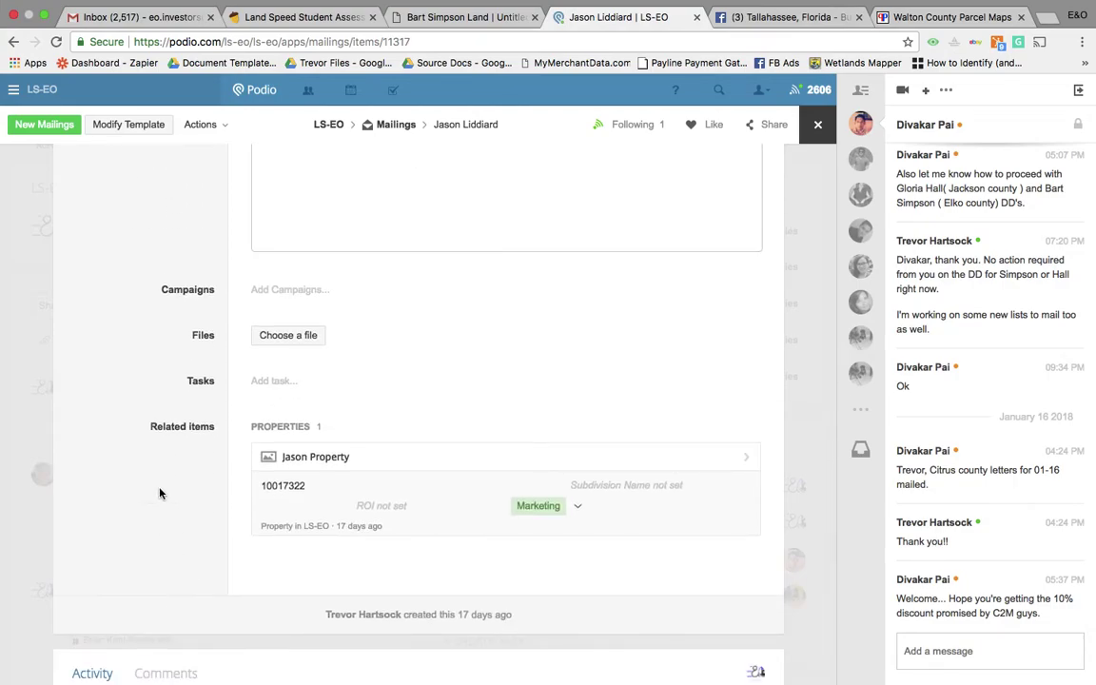
pyautogui.scroll(-1, 159, 492)
pyautogui.click(291, 343)
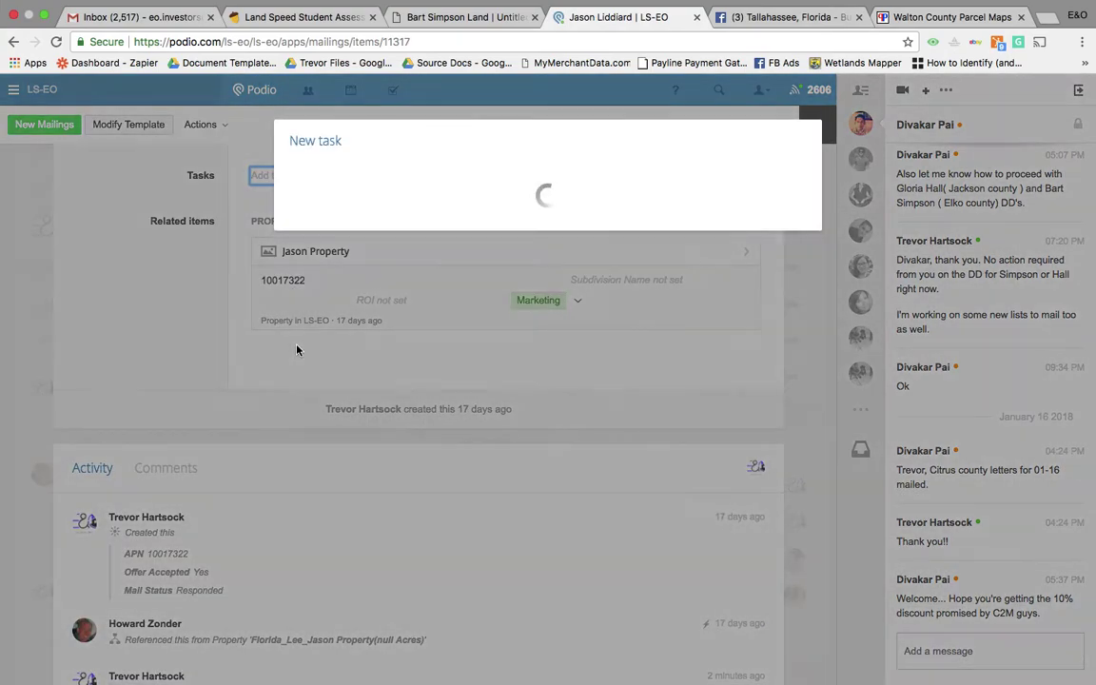
pyautogui.click(383, 195)
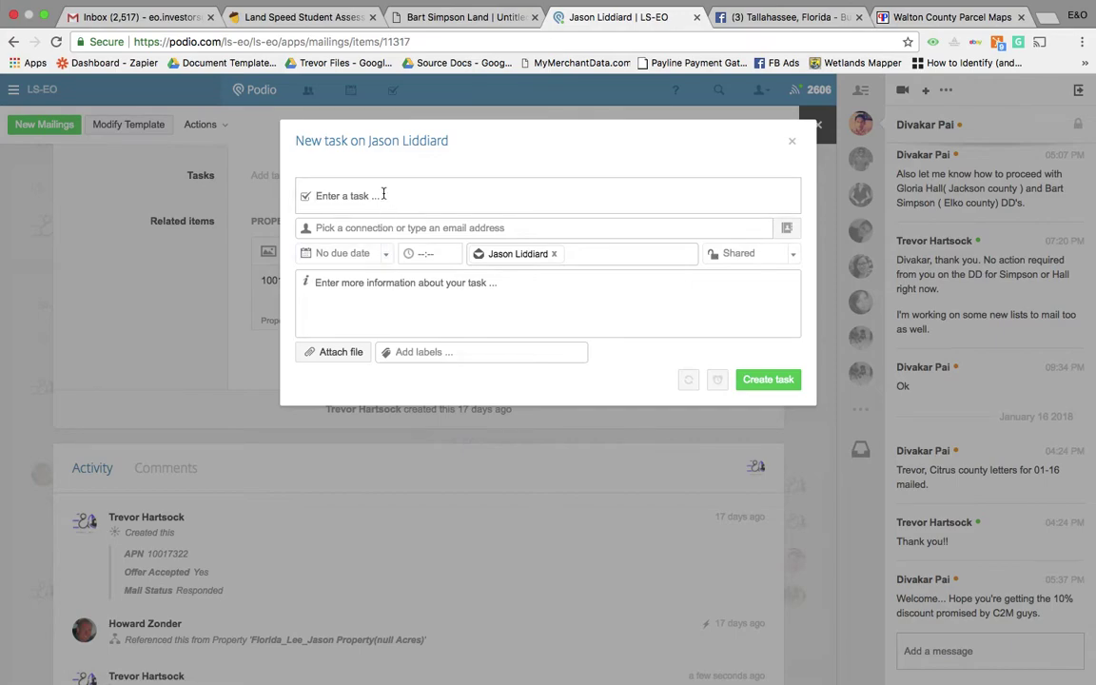
pyautogui.write('Pleas')
pyautogui.write('e review')
pyautogui.write(' conty')
pyautogui.write('unter offer')
# Step: Assign the new task to the workspace member who handles counter offers and set its due date to Today
pyautogui.click(380, 230)
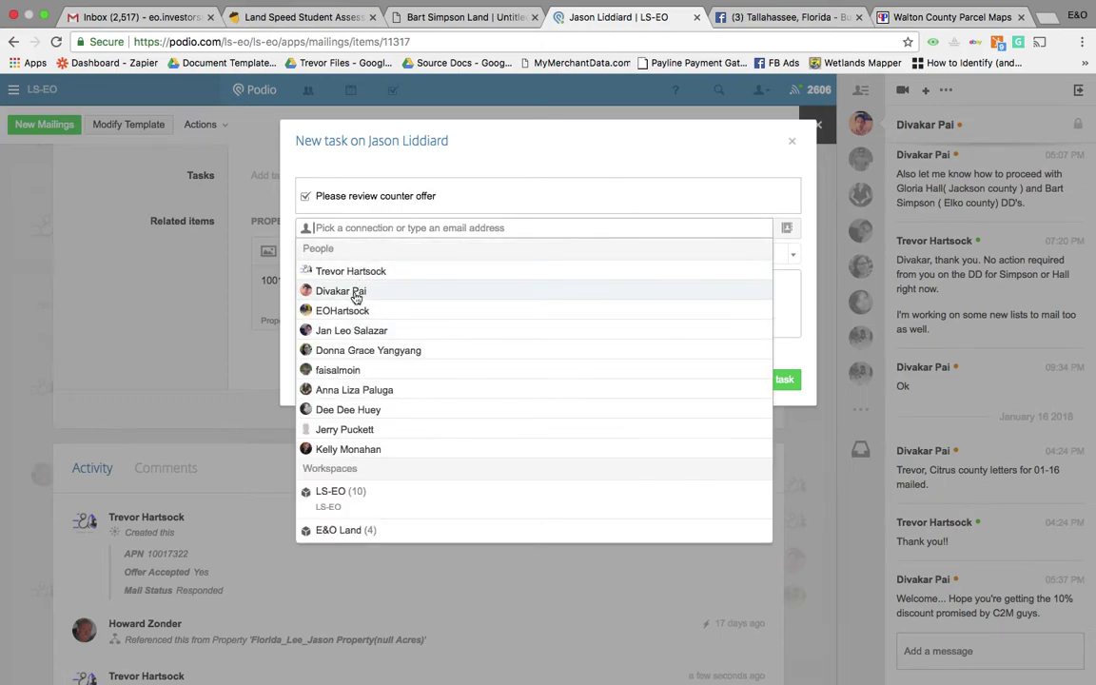
pyautogui.click(373, 273)
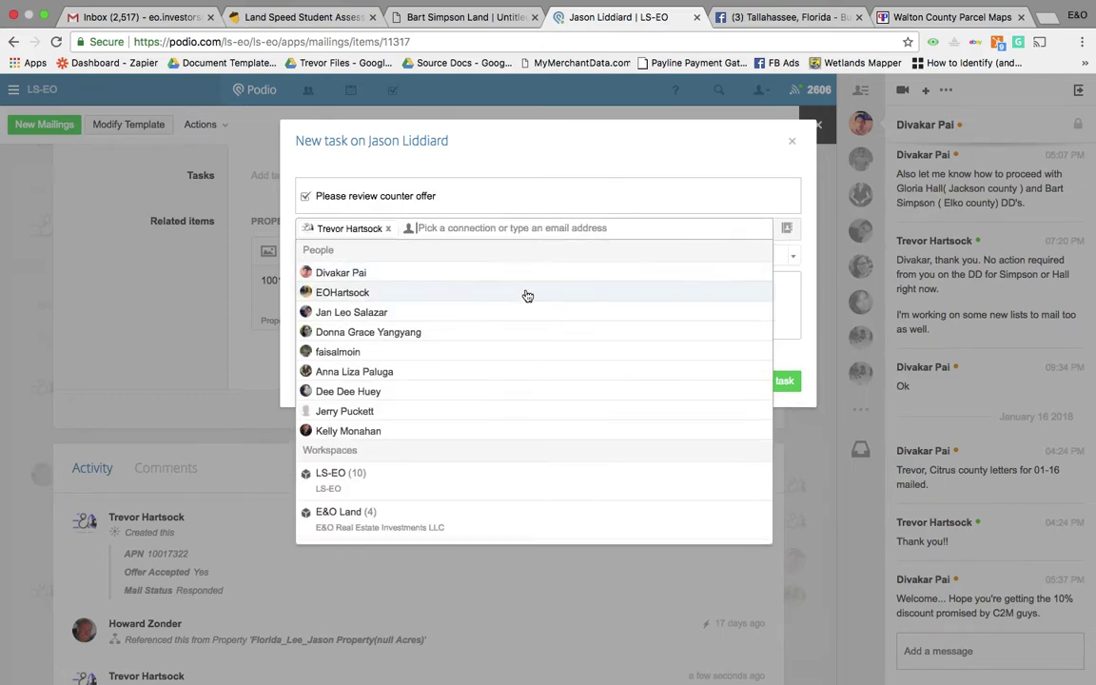
pyautogui.click(413, 278)
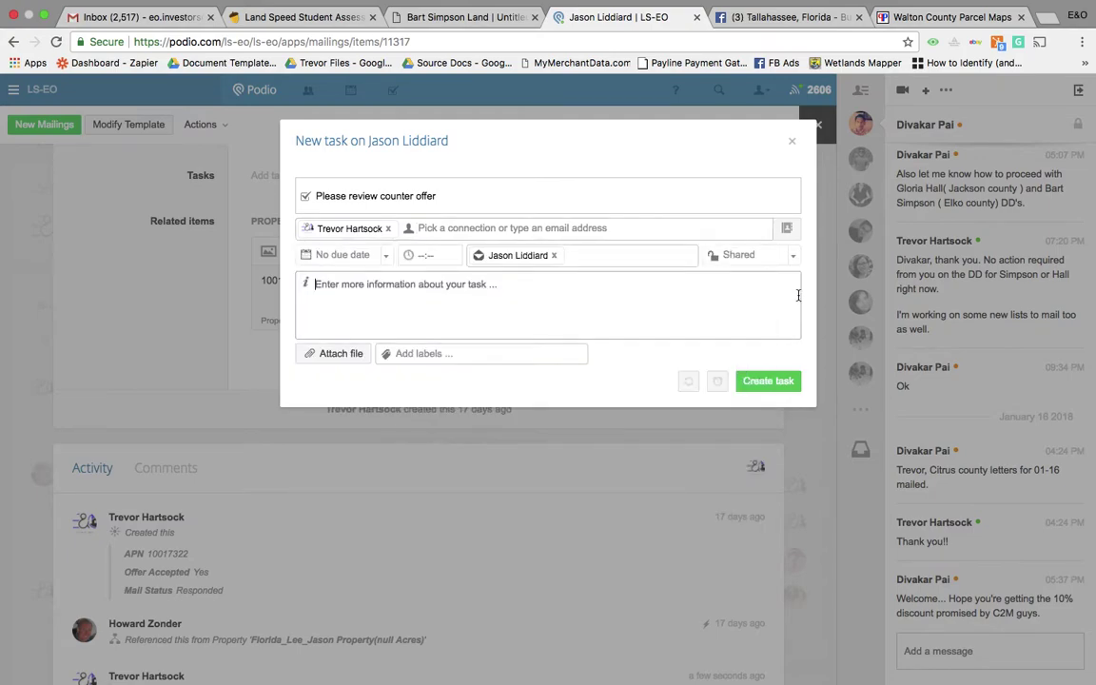
pyautogui.click(385, 257)
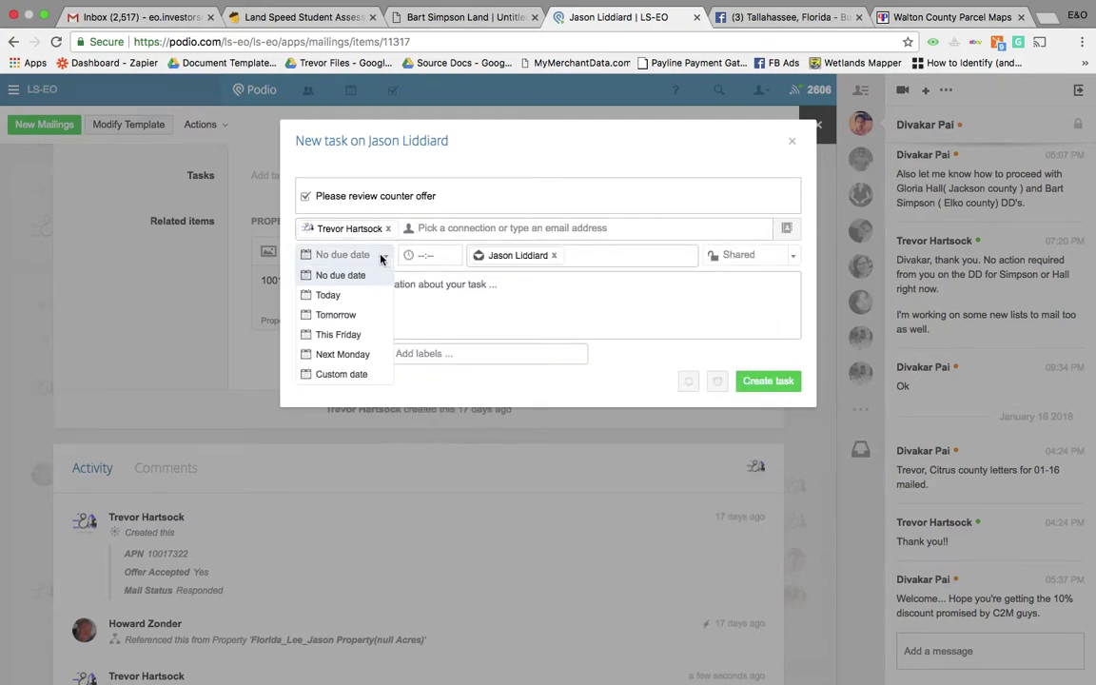
pyautogui.click(329, 296)
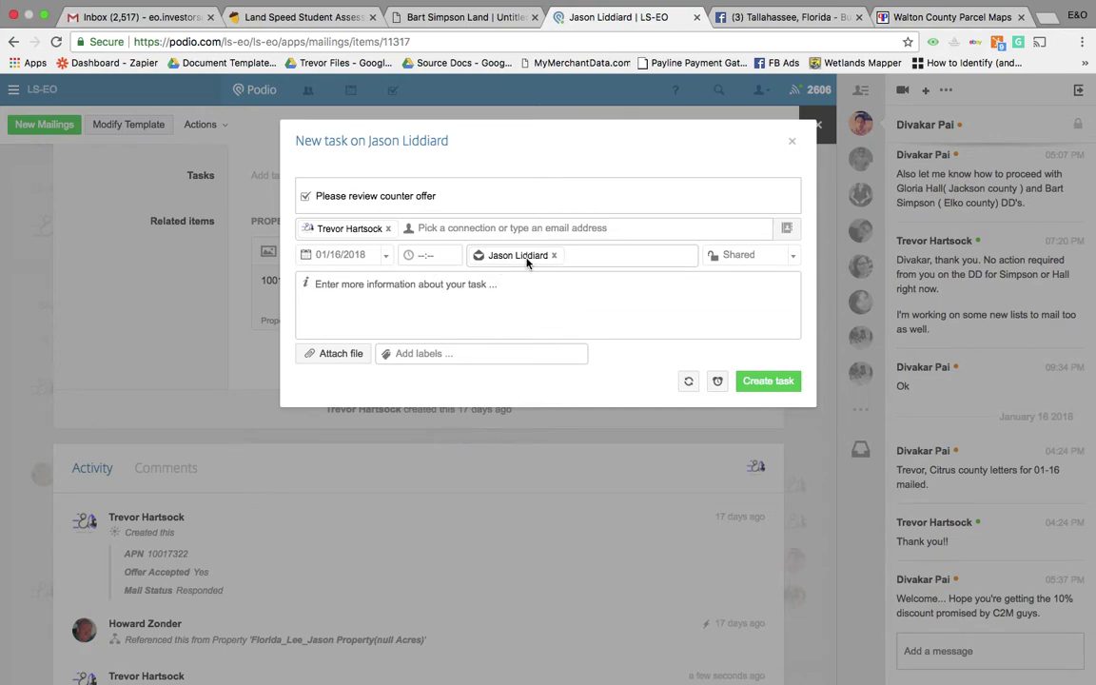
# Step: Add the task details "Please review counter offer and call back." and create the task
pyautogui.click(446, 298)
pyautogui.write('Pl')
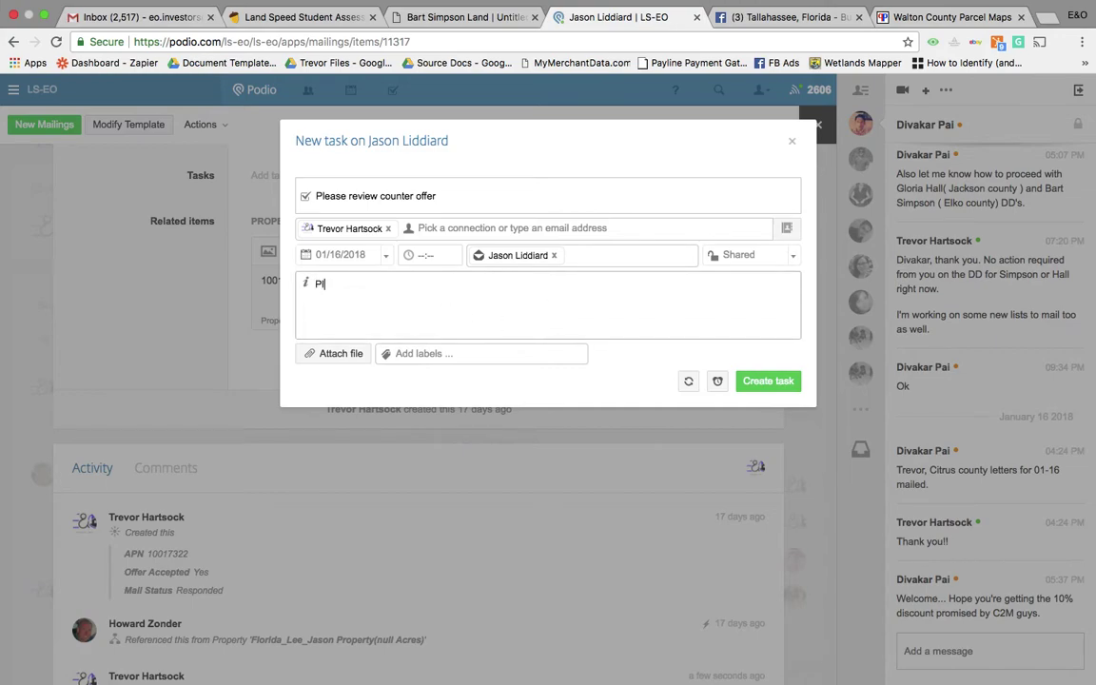
pyautogui.write('ease review counter off')
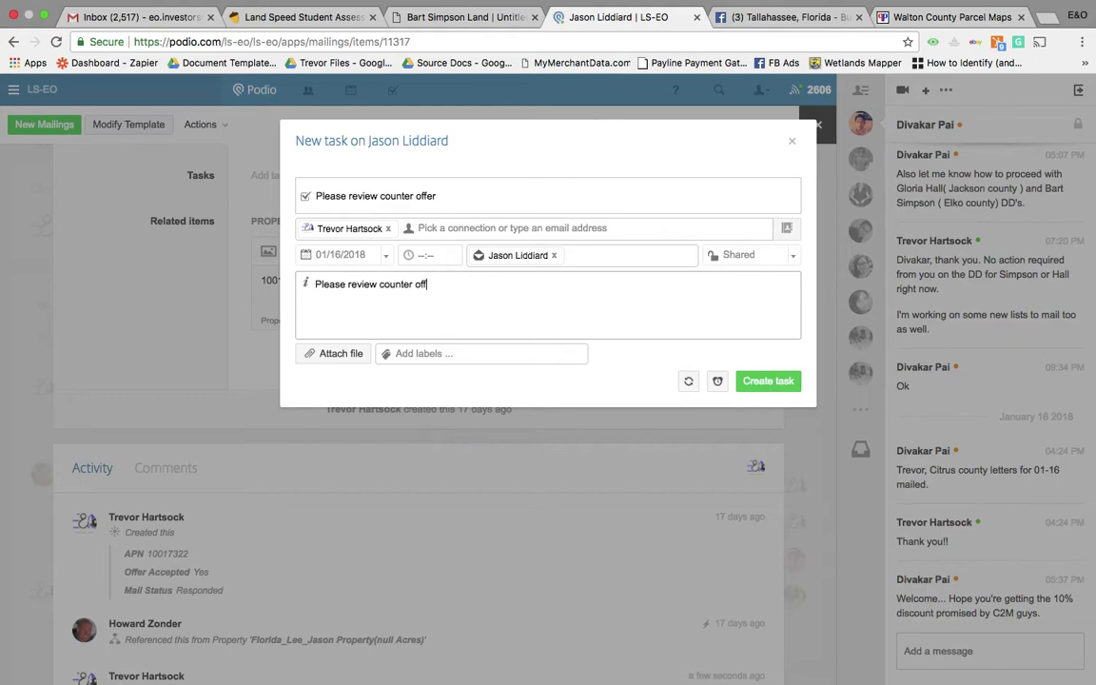
pyautogui.write('er and')
pyautogui.write('call back.')
pyautogui.click(764, 381)
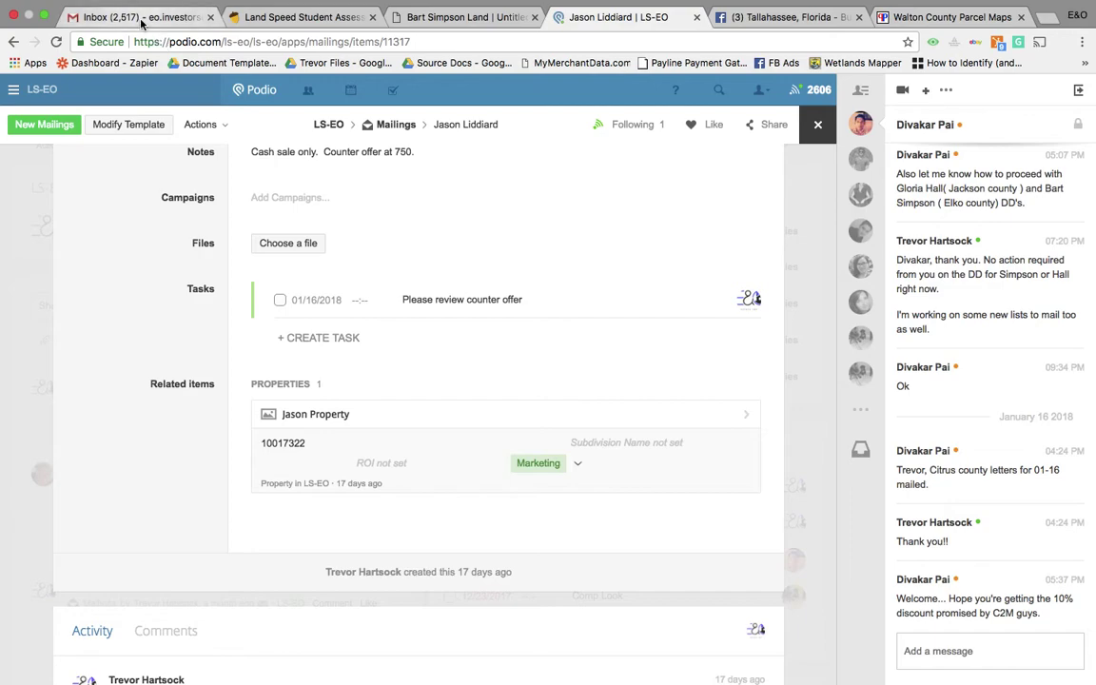
# Step: Check the Gmail inbox, and open the mailing record's "Please review counter offer" task in Podio to read its details
pyautogui.click(135, 17)
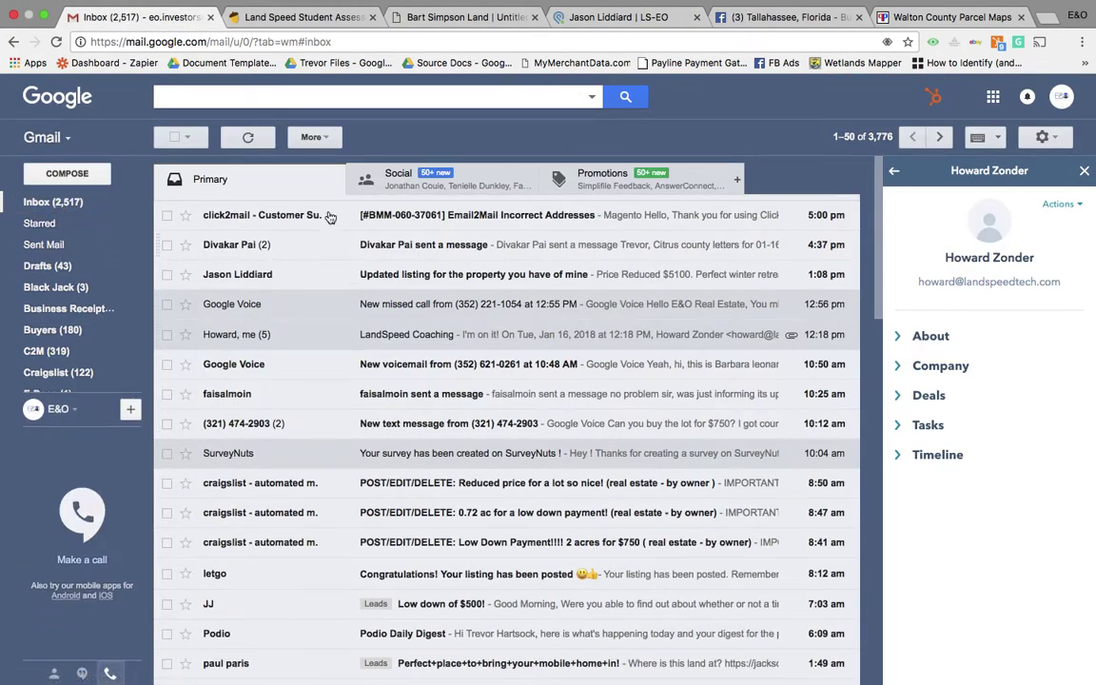
pyautogui.click(618, 17)
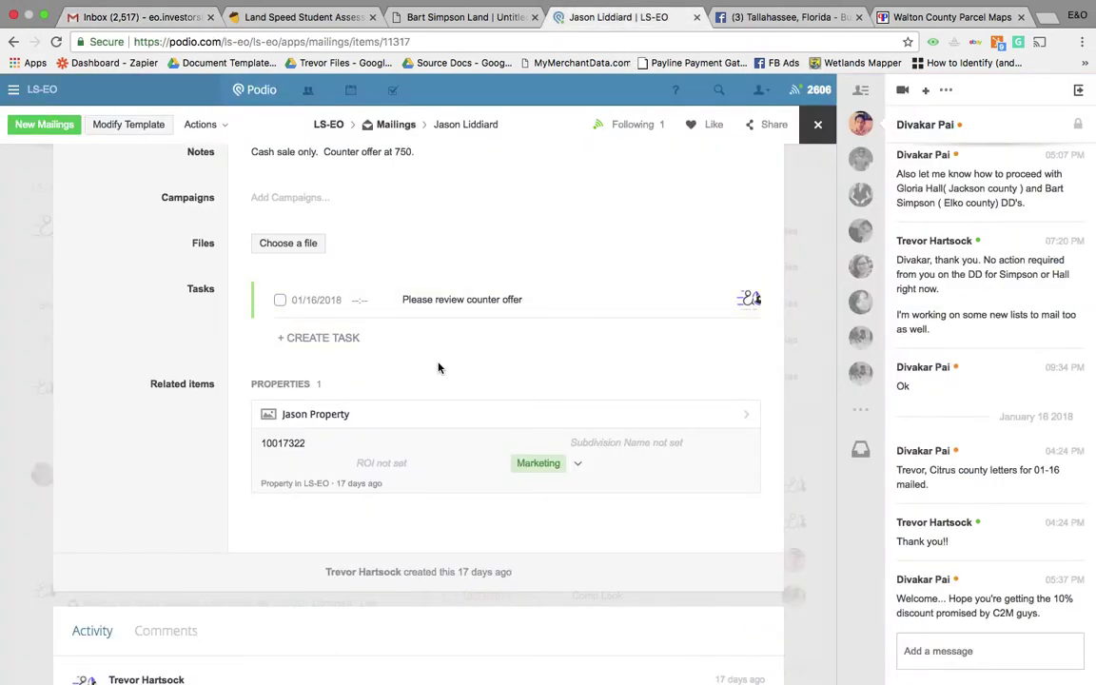
pyautogui.click(478, 301)
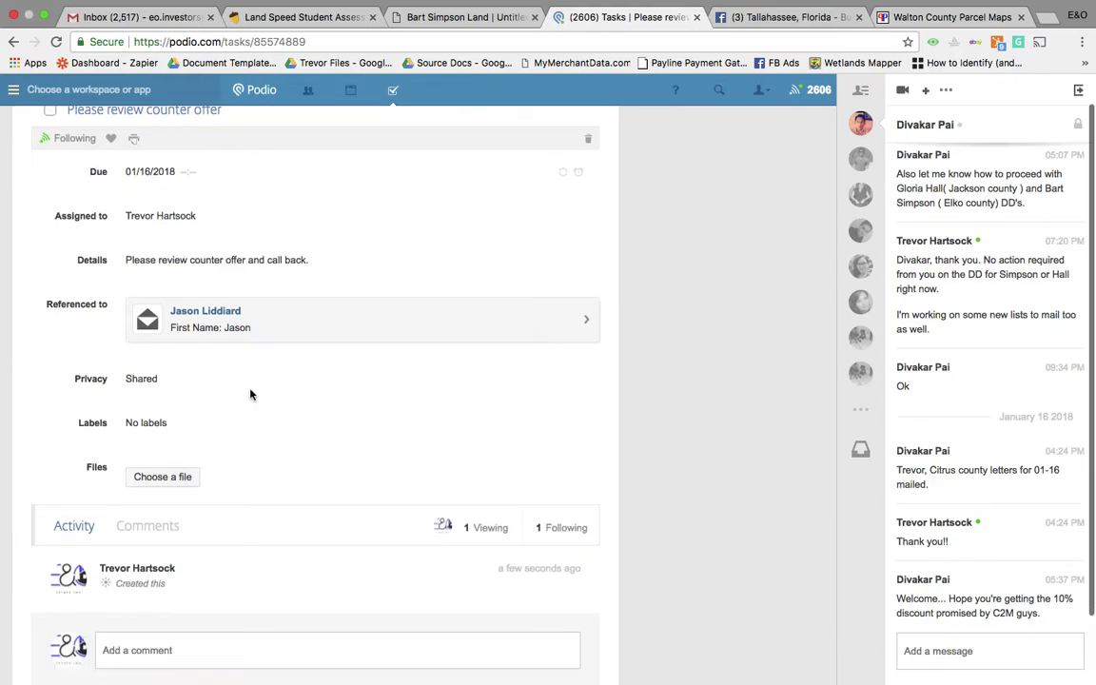
pyautogui.scroll(-3, 250, 394)
pyautogui.scroll(2, 252, 394)
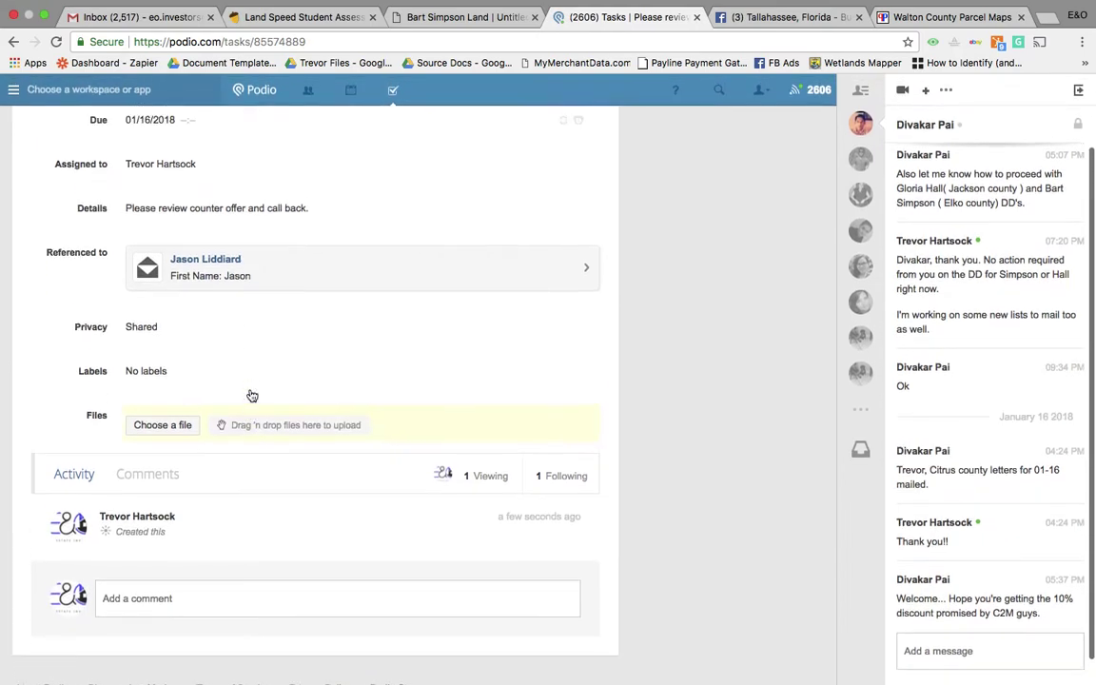
# Step: Open the mailing record referenced in the task and review its notes, offer and mail status
pyautogui.click(210, 308)
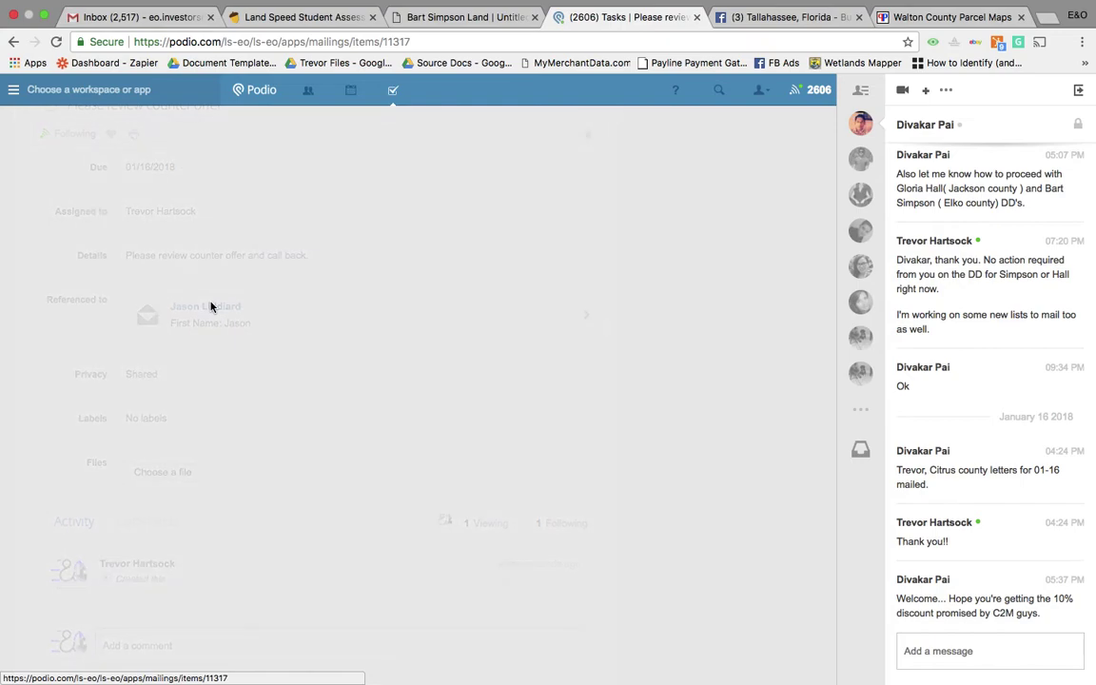
pyautogui.scroll(-15, 625, 489)
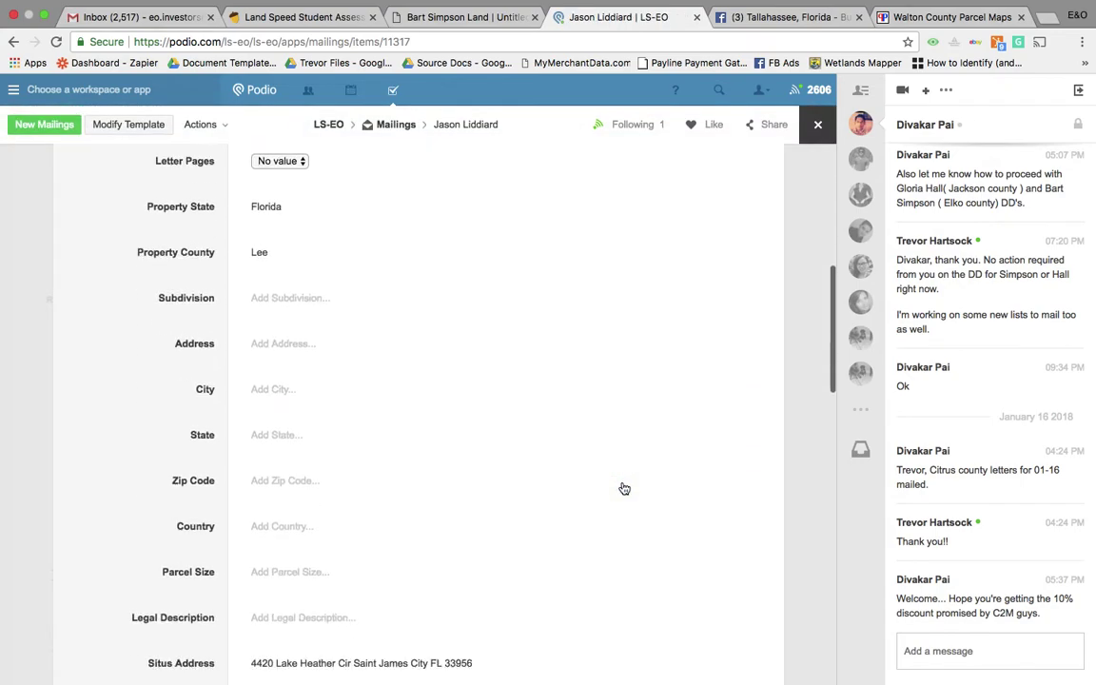
pyautogui.scroll(-5, 623, 487)
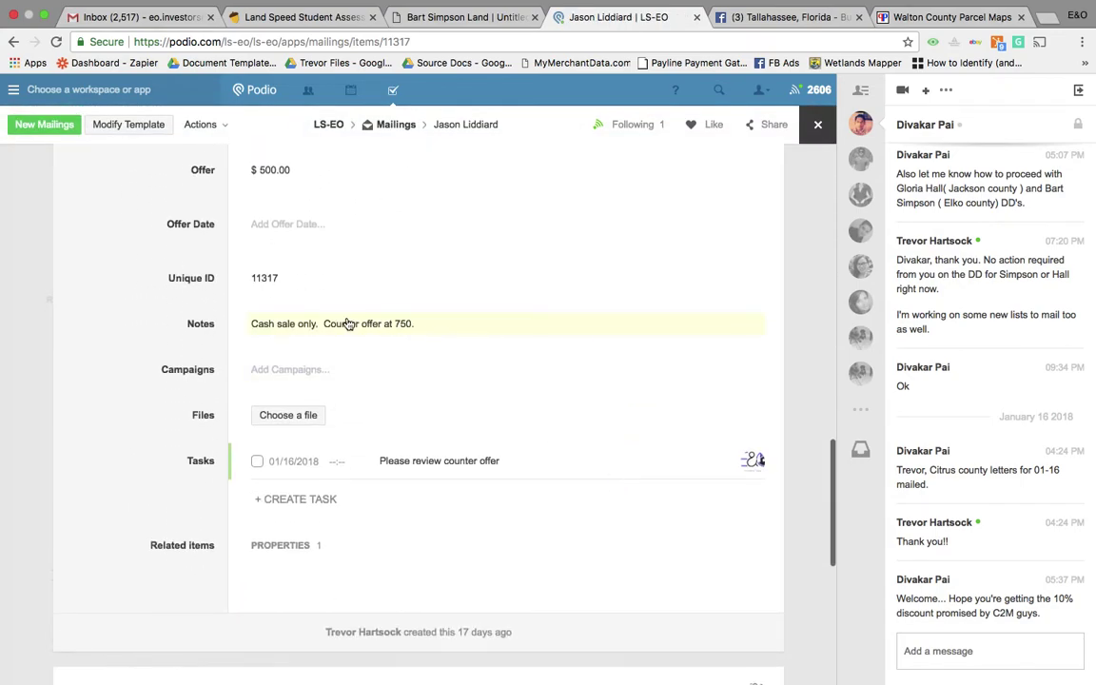
pyautogui.scroll(5, 401, 329)
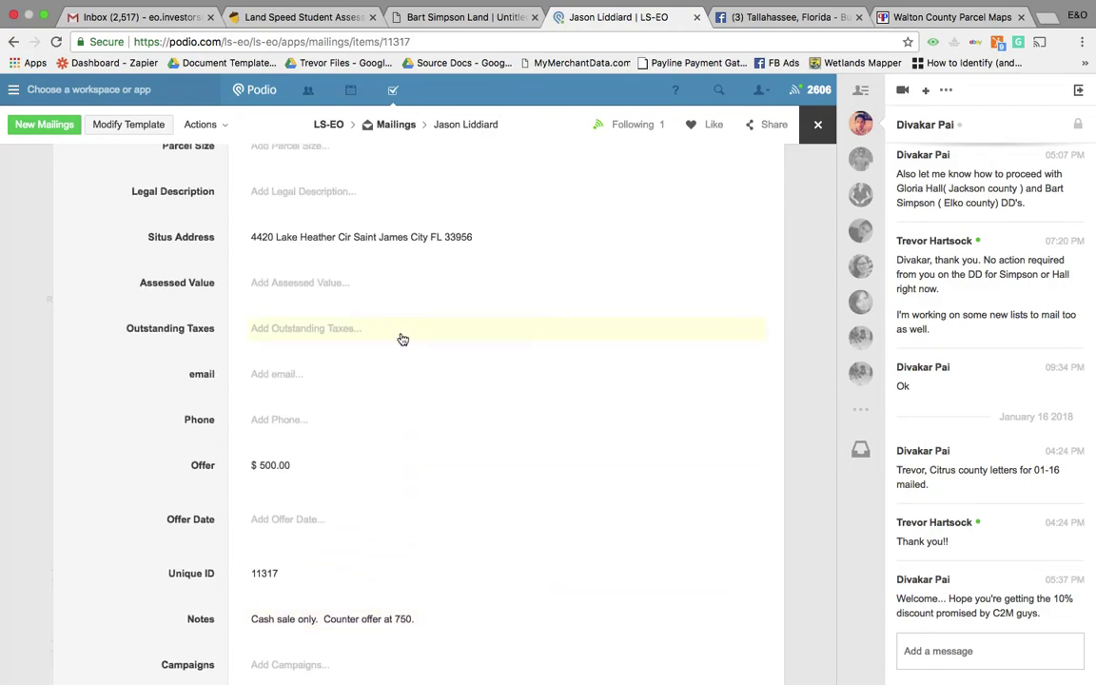
pyautogui.scroll(10, 522, 371)
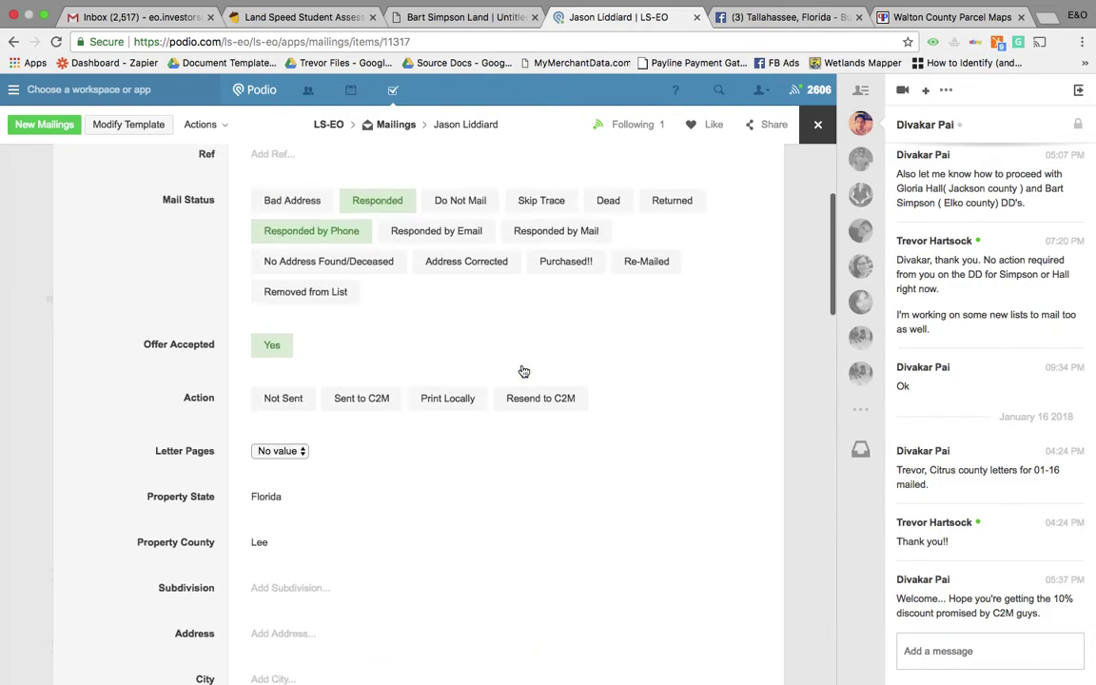
pyautogui.scroll(3, 522, 370)
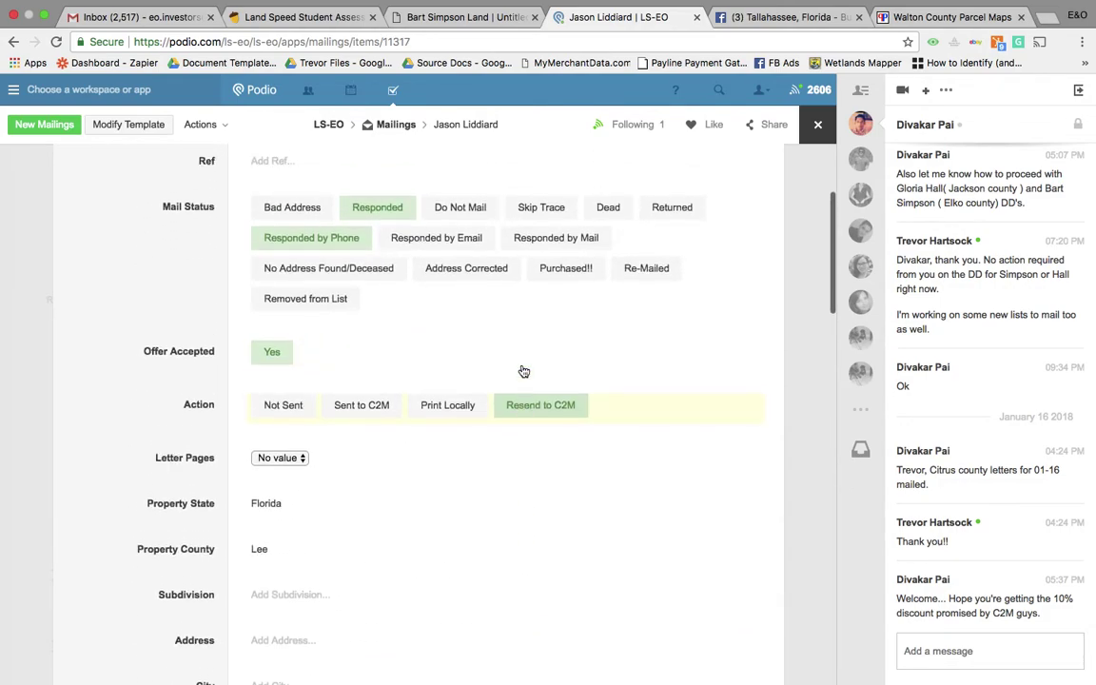
# Step: Close the mailing record and go to the LS-EO workspace's activity page
pyautogui.click(818, 124)
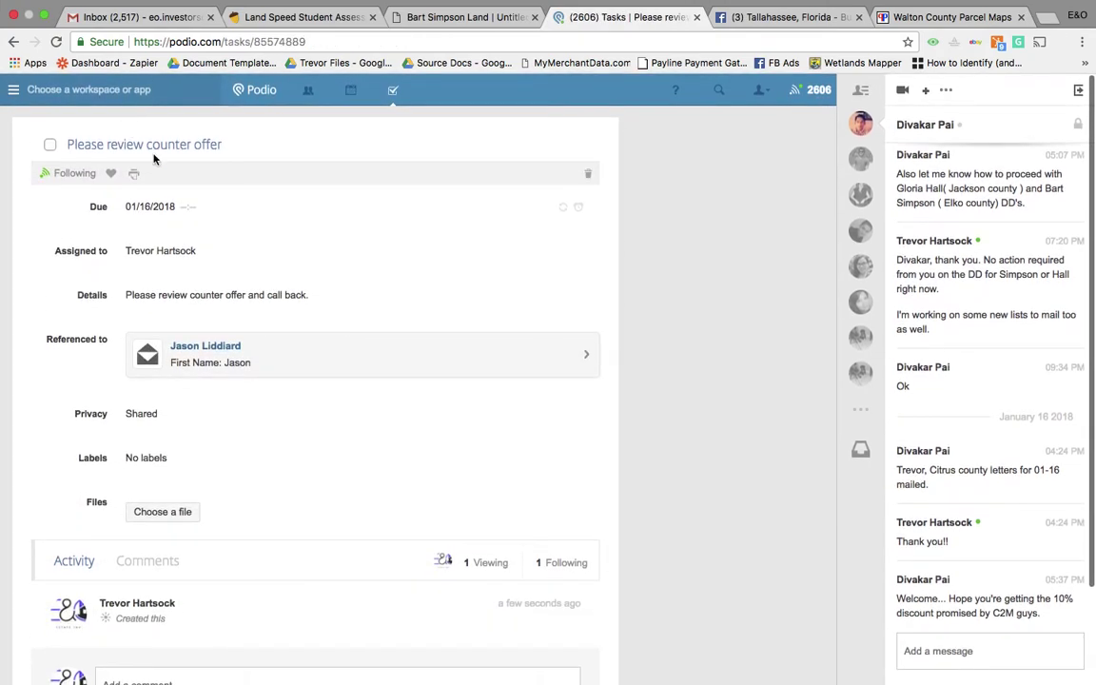
pyautogui.click(14, 95)
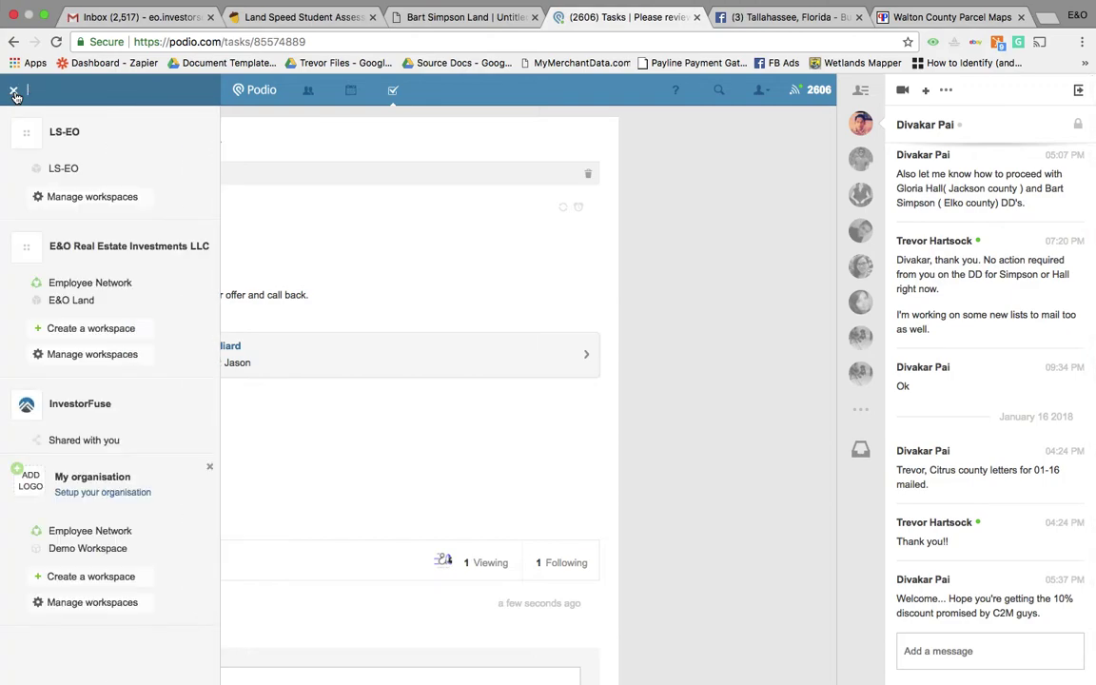
pyautogui.click(64, 169)
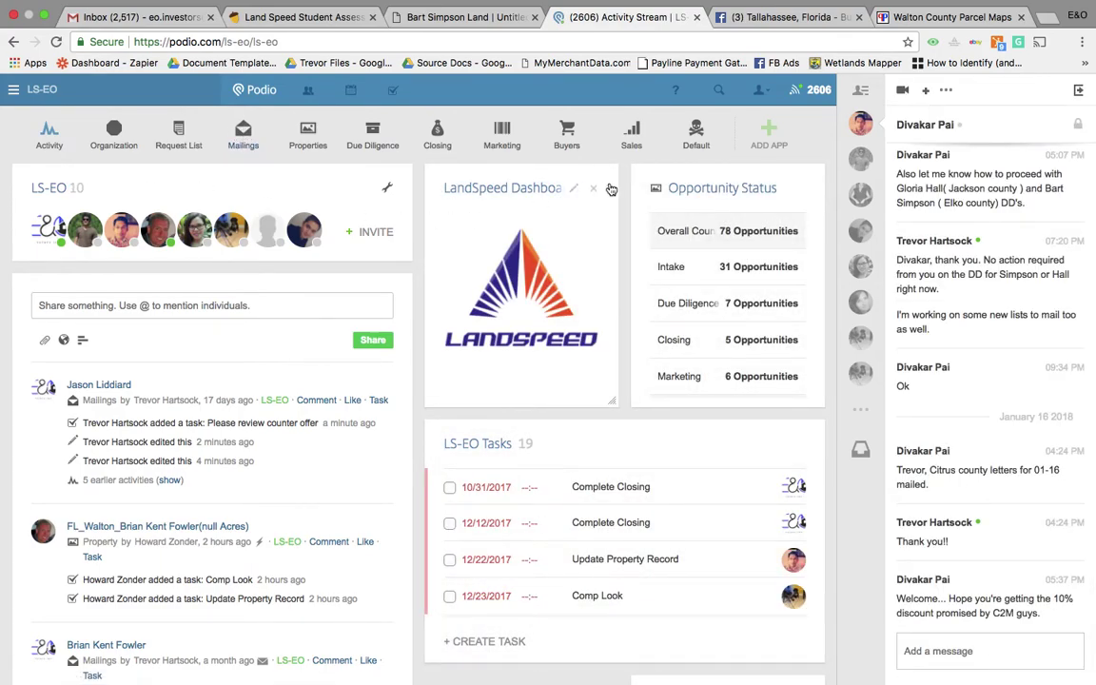
# Step: Open the full LS-EO task list and mark the "Please review counter offer" task as complete
pyautogui.click(716, 90)
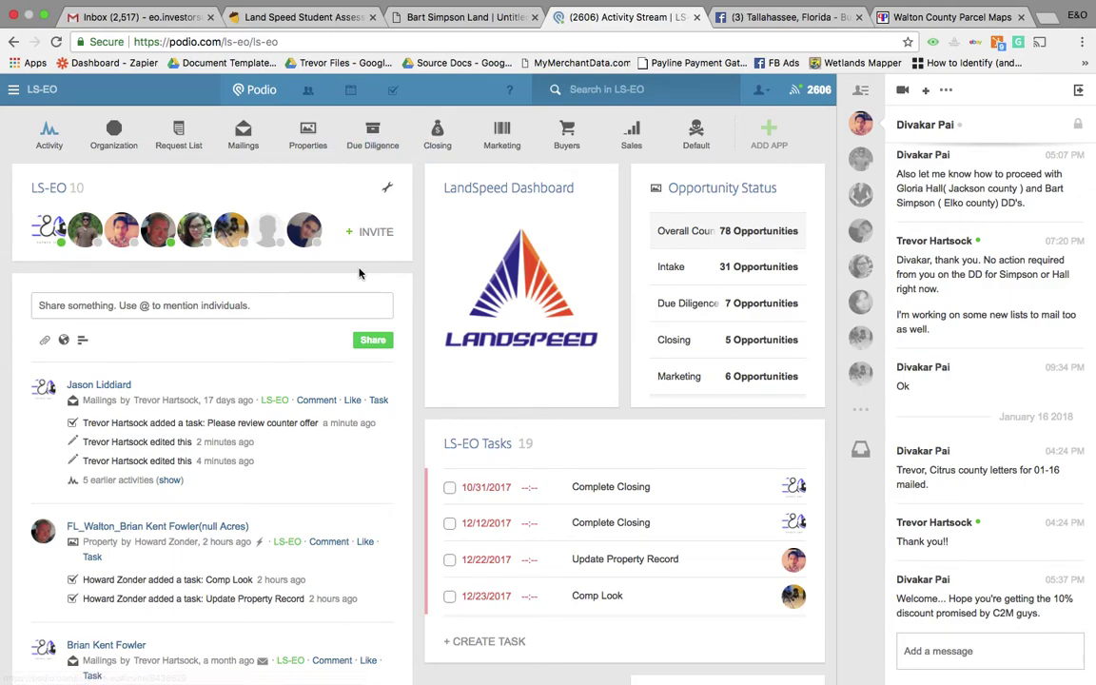
pyautogui.click(489, 449)
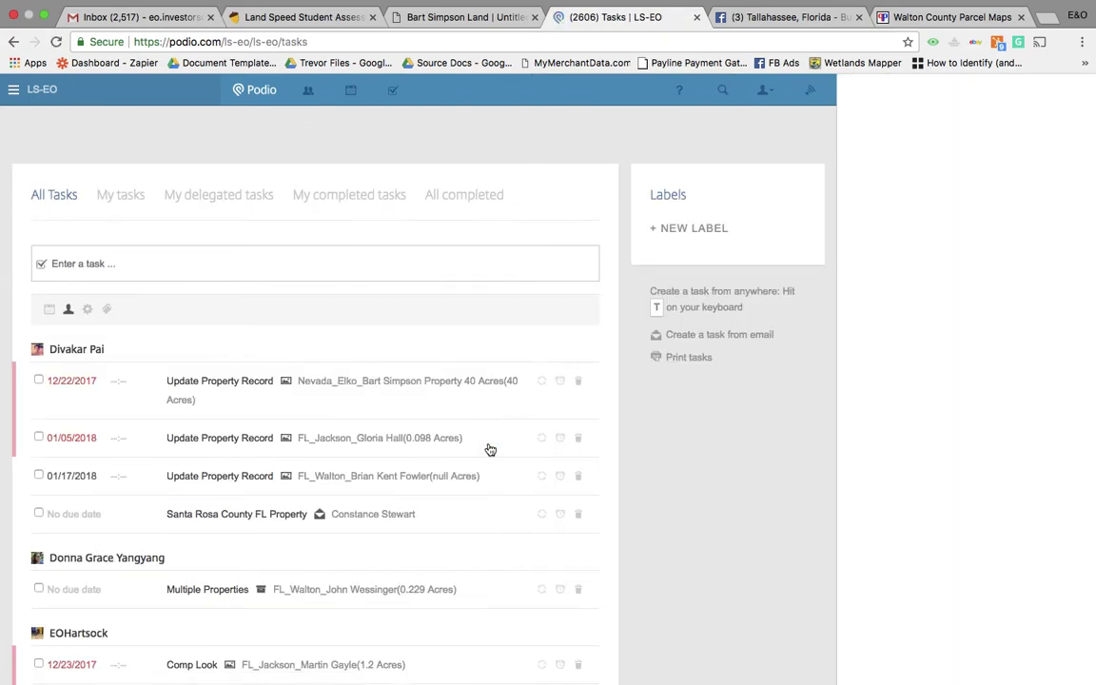
pyautogui.scroll(-5, 490, 449)
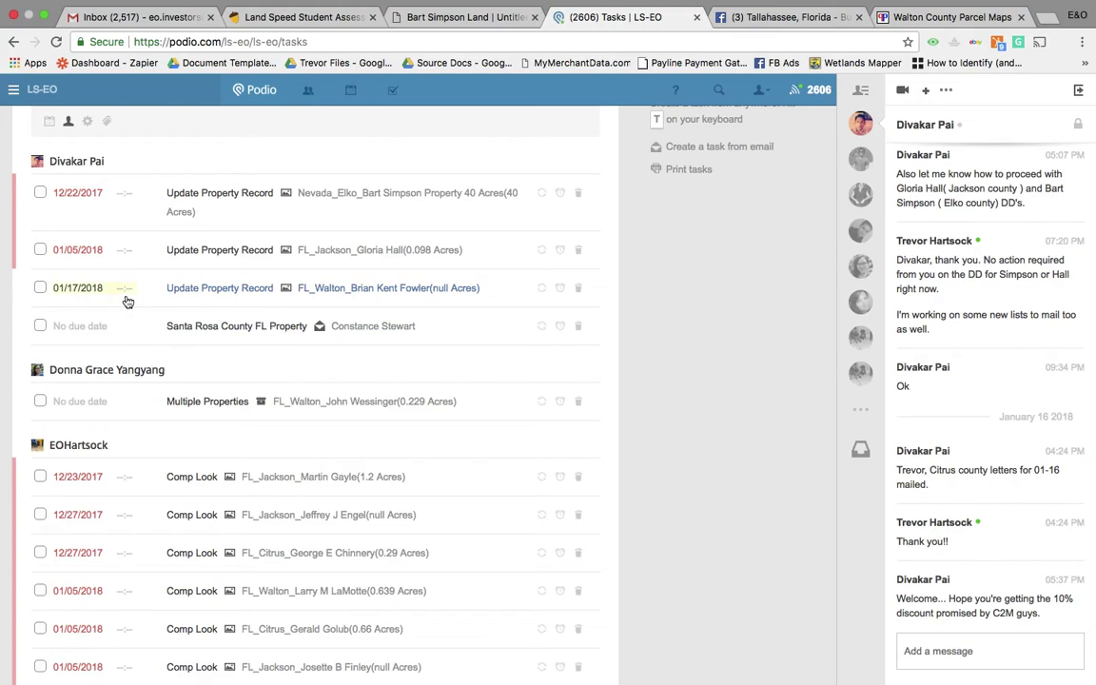
pyautogui.scroll(1, 128, 302)
pyautogui.scroll(-6, 137, 357)
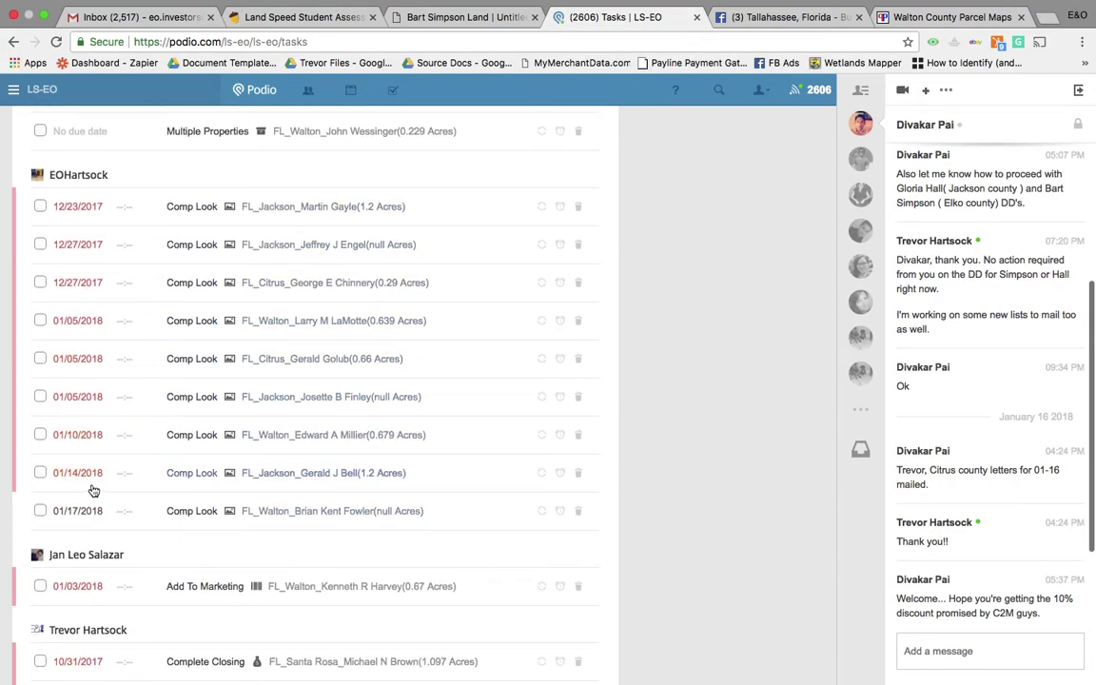
pyautogui.scroll(-5, 170, 483)
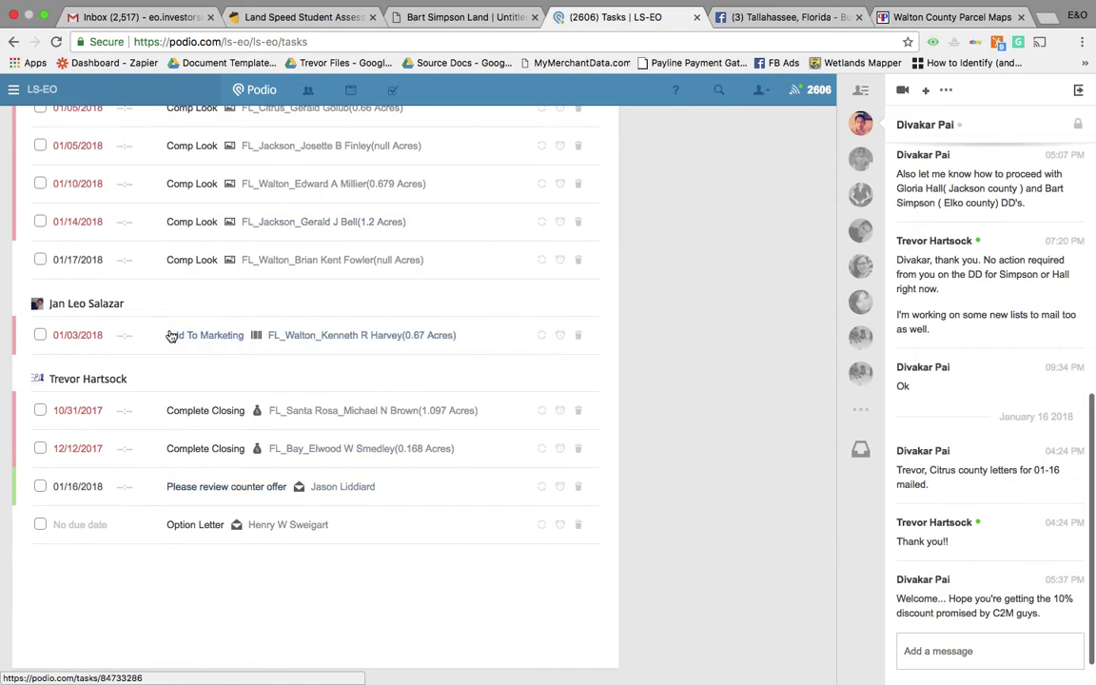
pyautogui.scroll(-1, 154, 395)
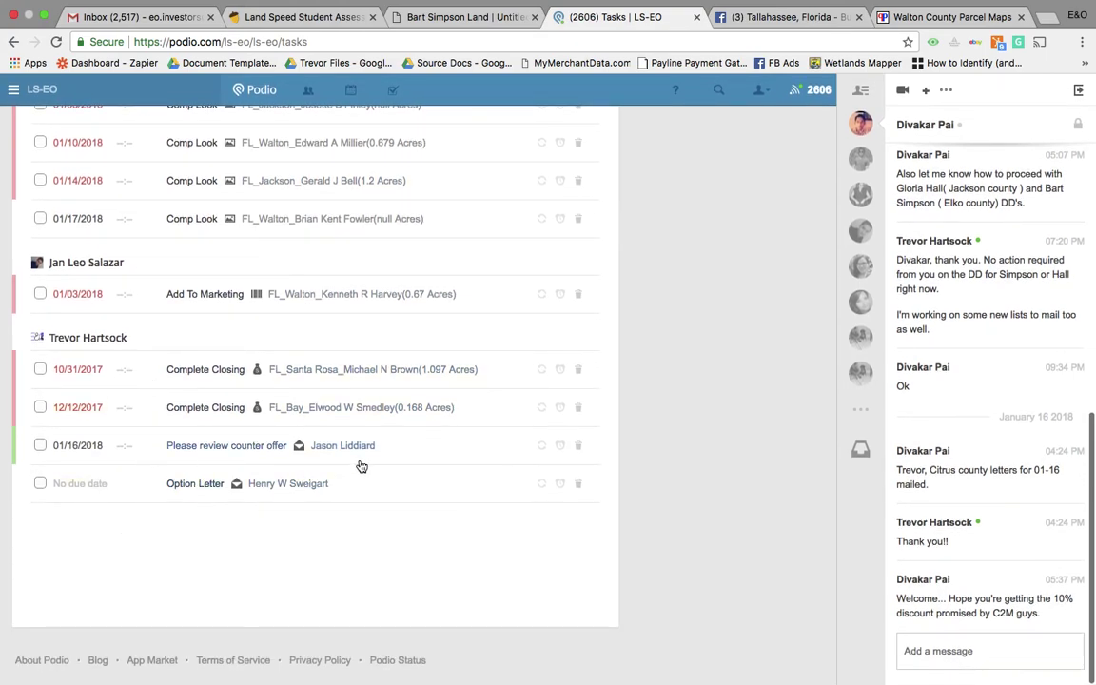
pyautogui.click(40, 446)
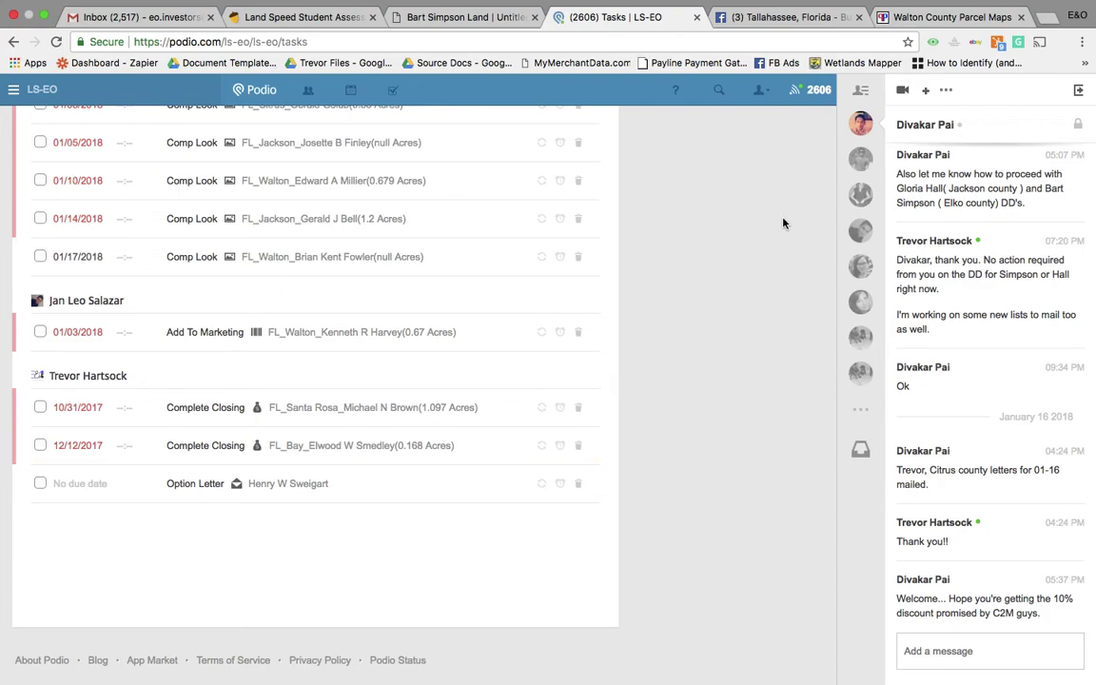
# Step: Leave the task list and return to the LS-EO workspace's activity page
pyautogui.scroll(10, 783, 222)
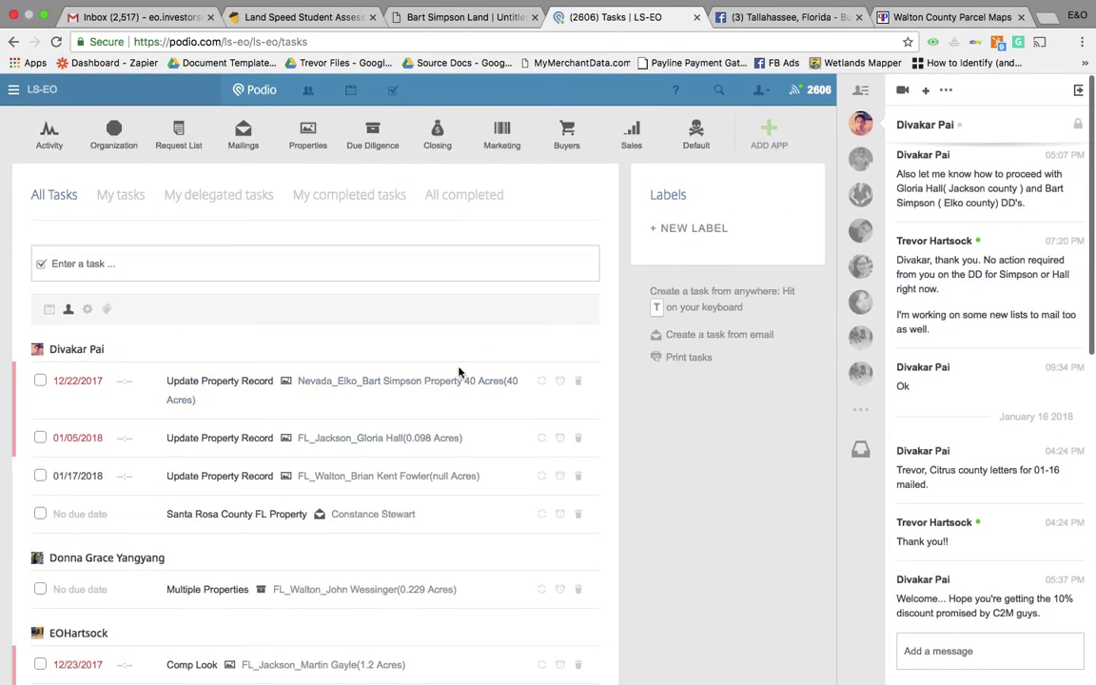
pyautogui.click(13, 88)
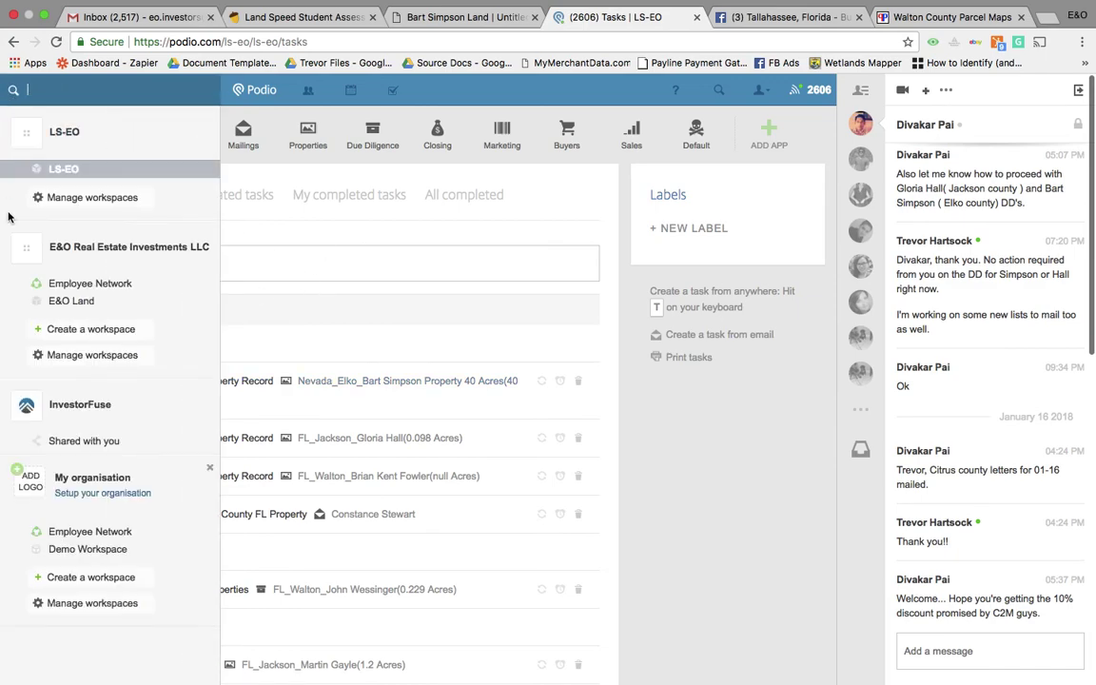
pyautogui.click(56, 171)
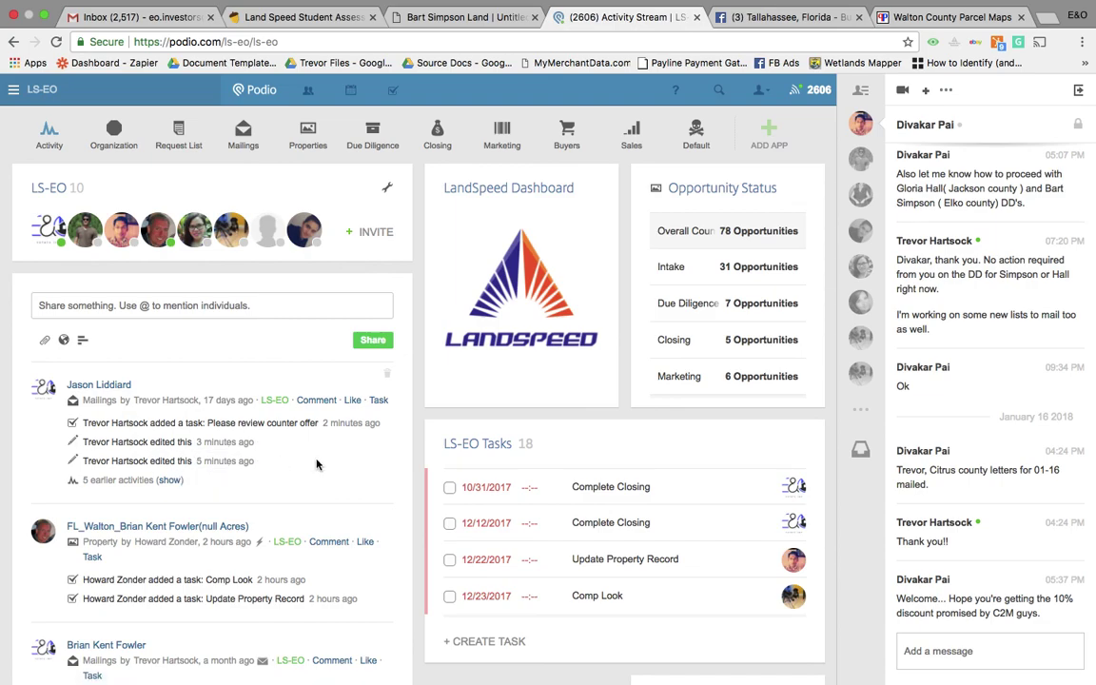
pyautogui.moveTo(474, 6)
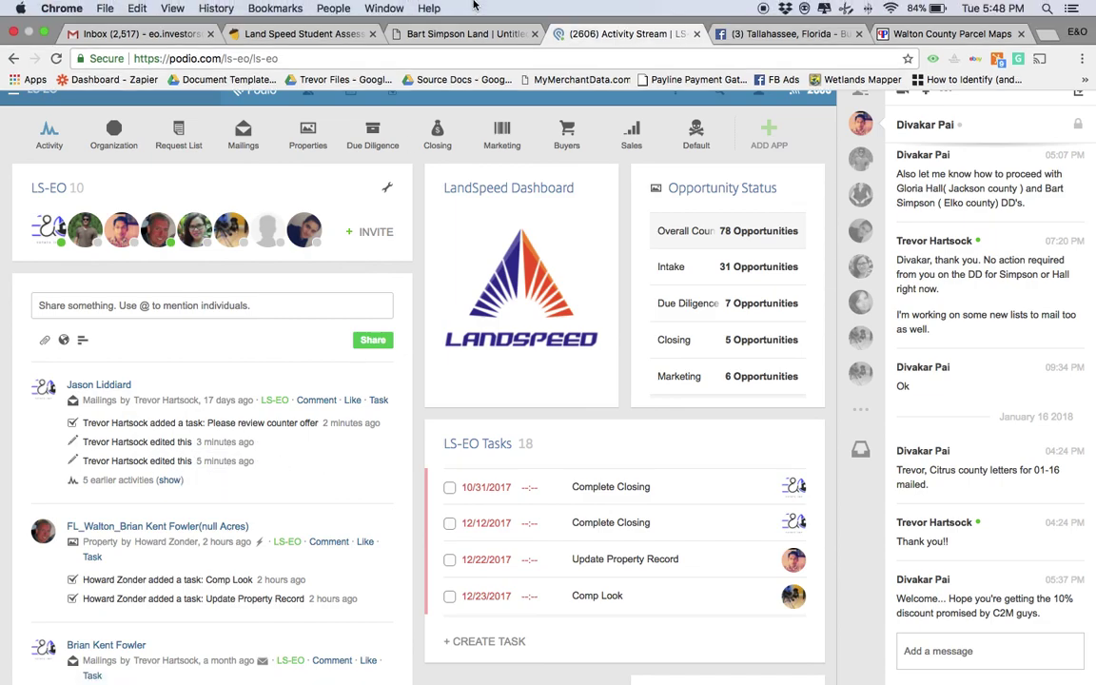